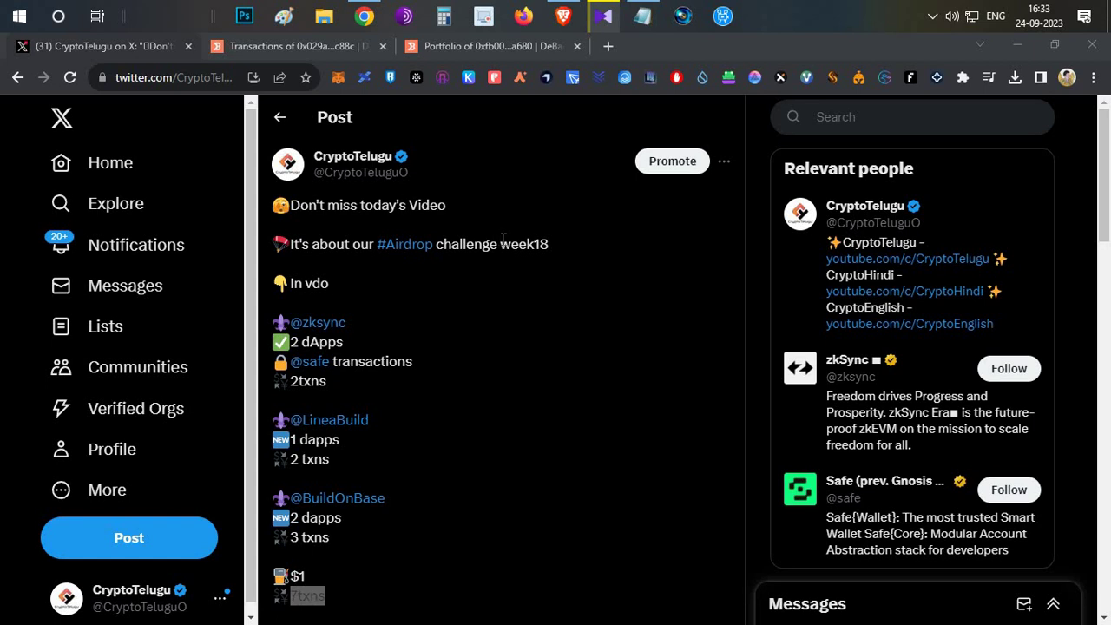
Highlight the challenge post's week18, transactions, Linea count, Base dapps count and $1/7txns totals
{"action": "left_click_drag", "start_coordinate": [500, 244], "coordinate": [549, 246]}
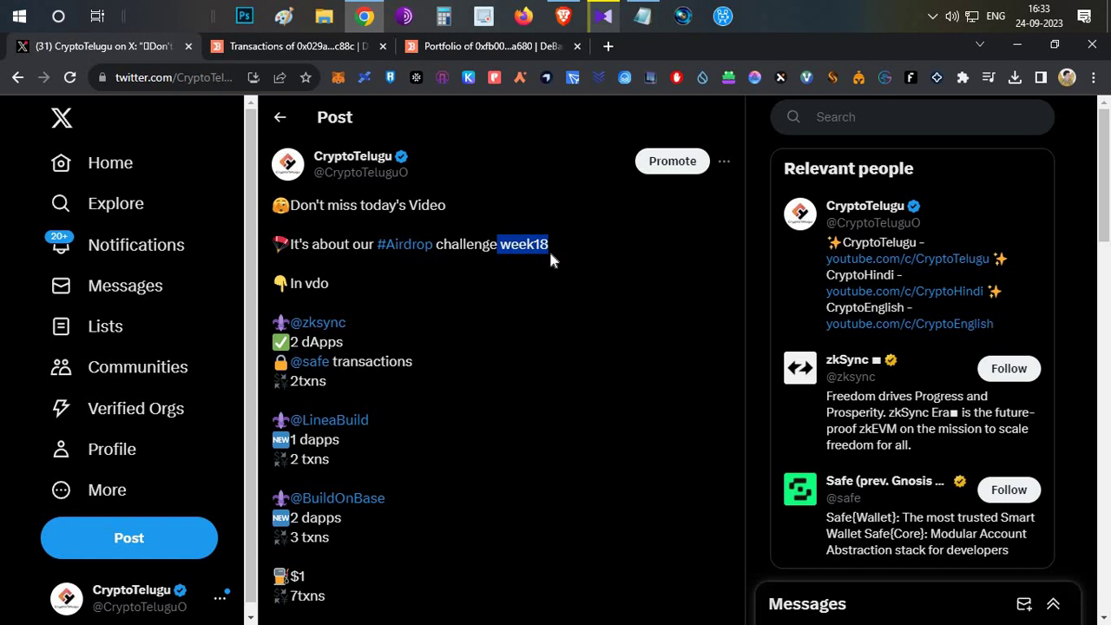
{"action": "scroll", "coordinate": [549, 248], "scroll_direction": "down", "scroll_amount": 1}
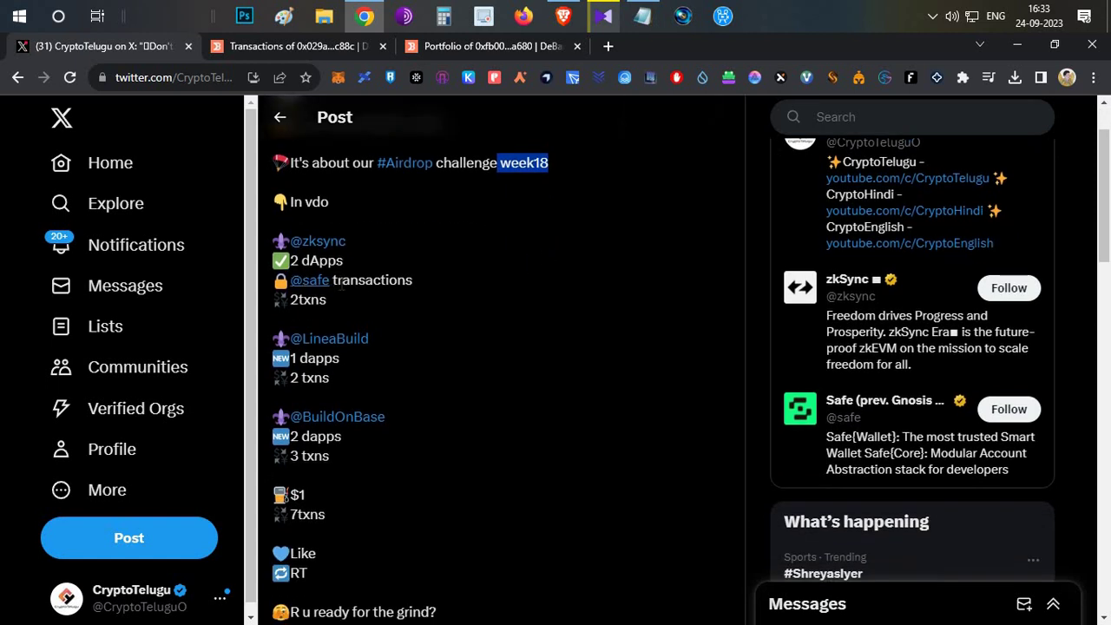
{"action": "double_click", "coordinate": [361, 281]}
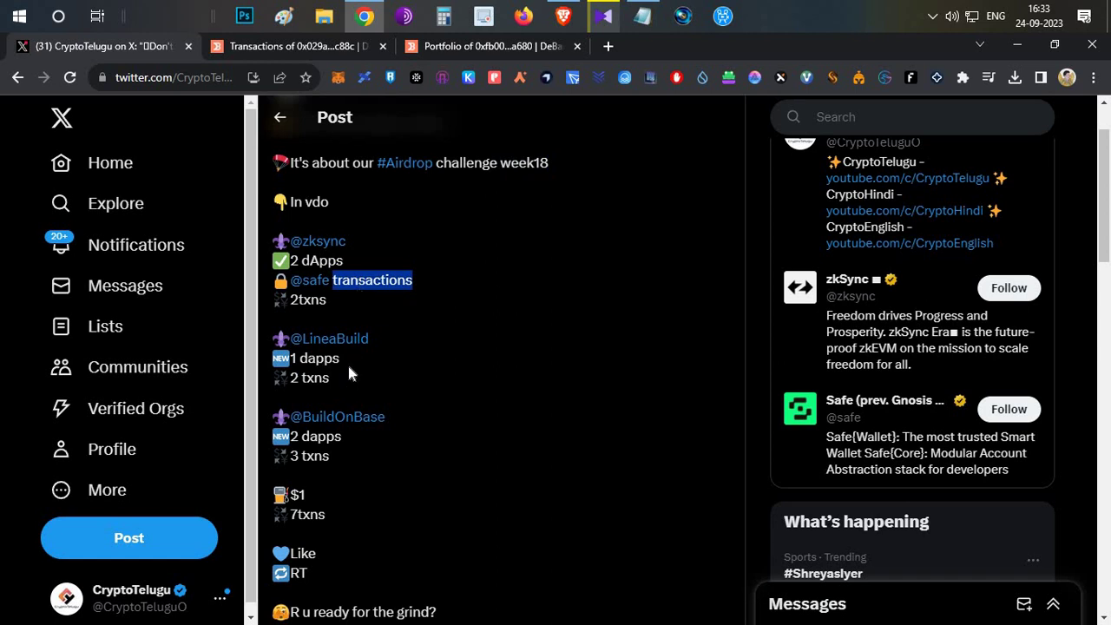
{"action": "left_click_drag", "start_coordinate": [290, 359], "coordinate": [340, 359]}
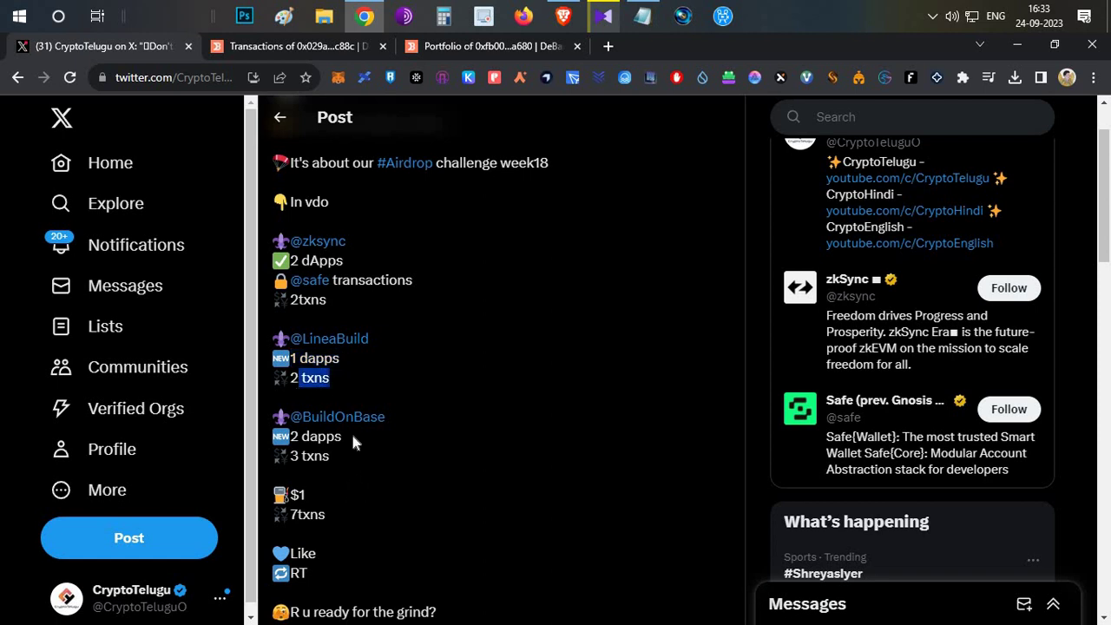
{"action": "left_click_drag", "start_coordinate": [300, 436], "coordinate": [329, 456]}
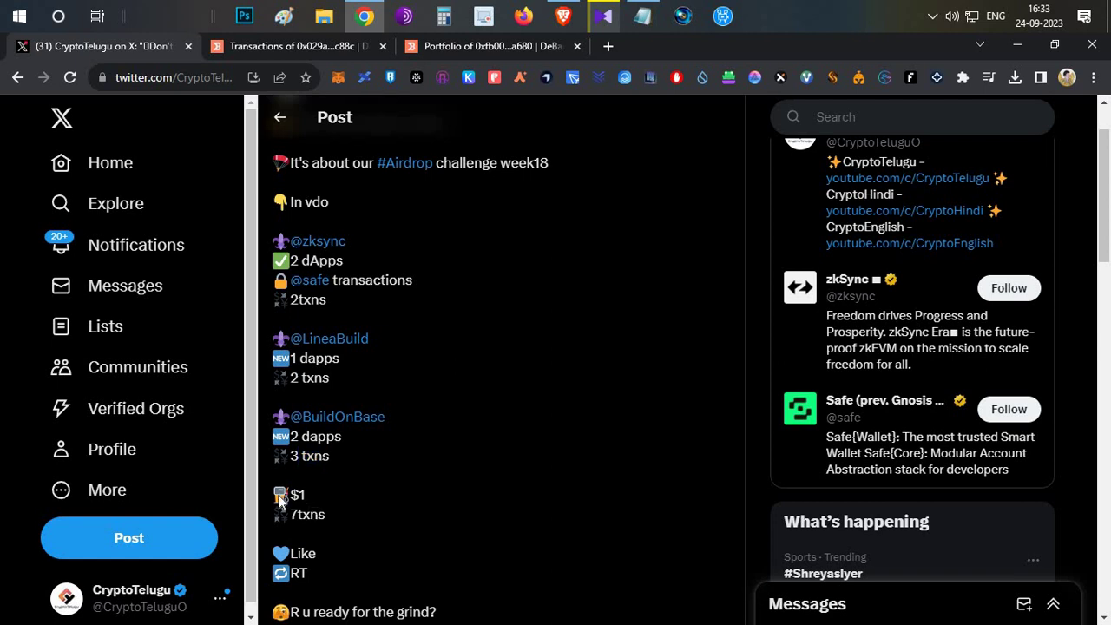
{"action": "left_click_drag", "start_coordinate": [308, 503], "coordinate": [329, 497]}
{"action": "left_click", "coordinate": [329, 497]}
Glance at the CryptoTelugu YouTube channel, then highlight the $112 DeBank portfolio balance
{"action": "left_click", "coordinate": [563, 16]}
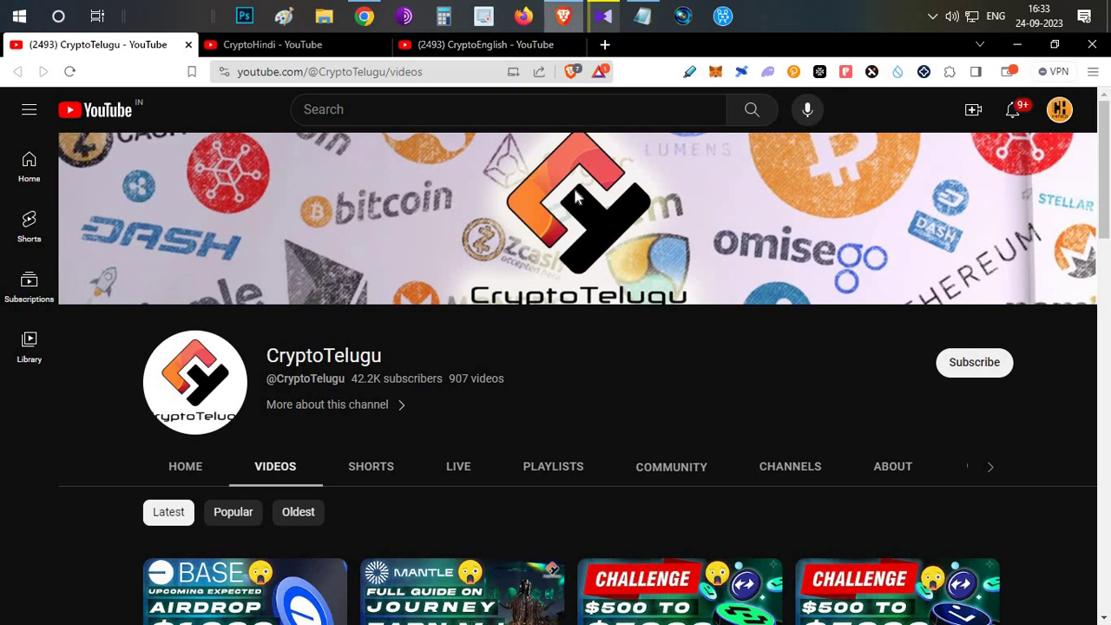
{"action": "left_click", "coordinate": [573, 18]}
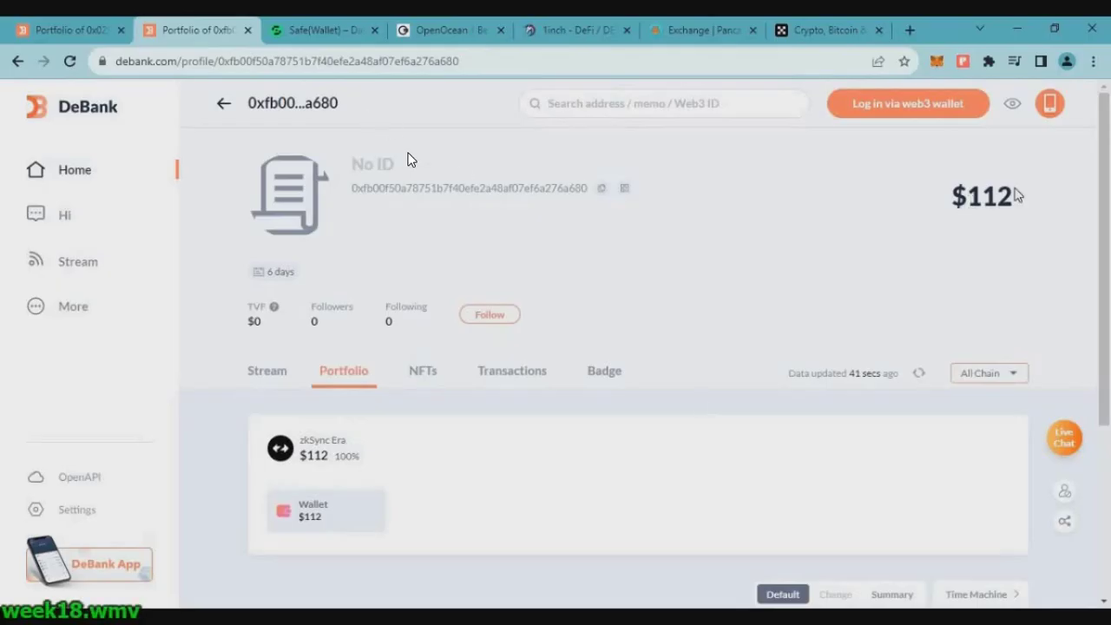
{"action": "left_click_drag", "start_coordinate": [1017, 194], "coordinate": [951, 196]}
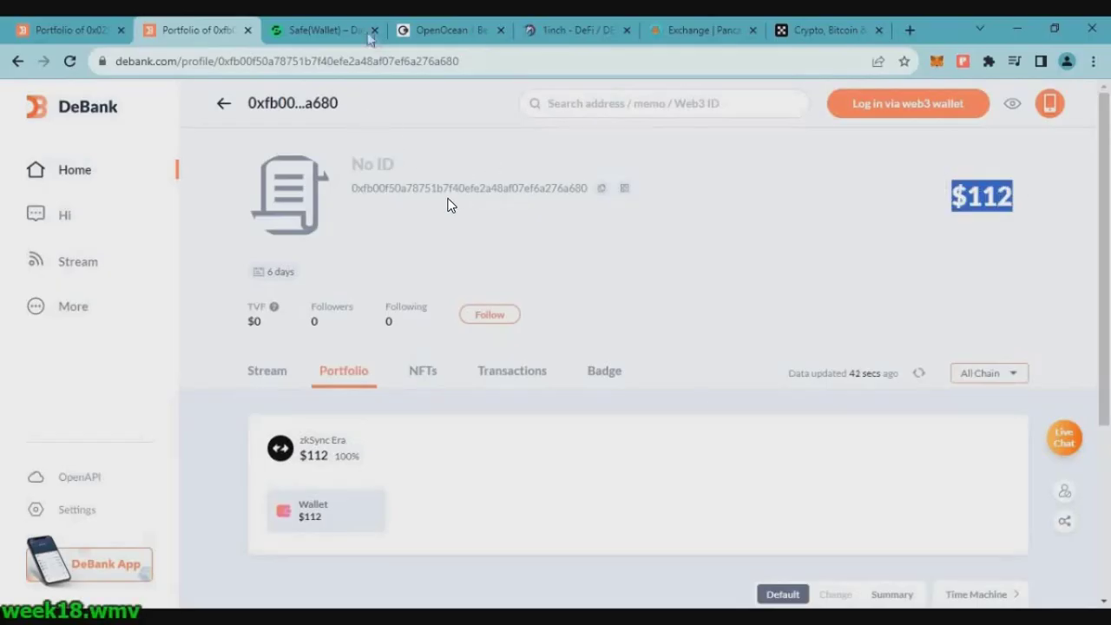
Launch the WalletConnect app in Safe{Wallet}, then bring the OpenOcean swap page forward
{"action": "left_click", "coordinate": [365, 33]}
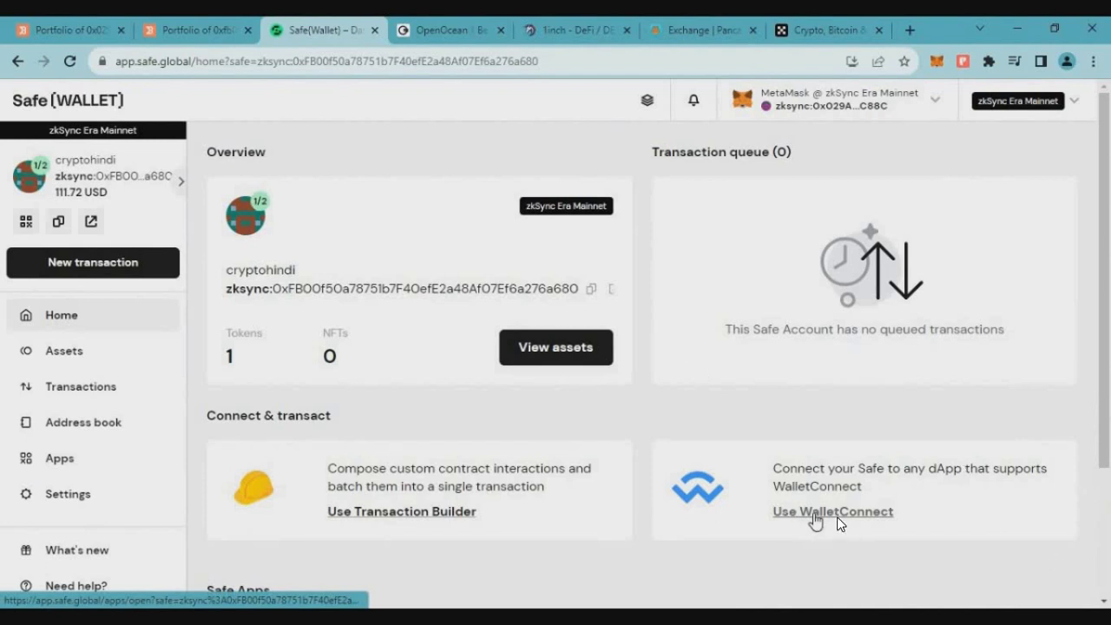
{"action": "left_click", "coordinate": [837, 517]}
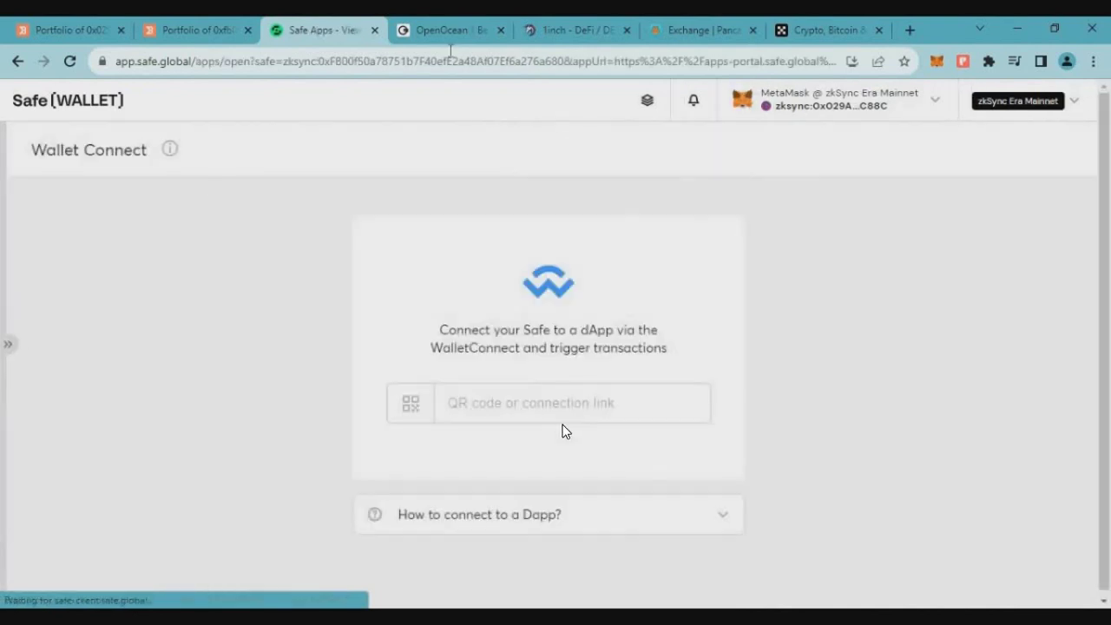
{"action": "key", "text": "ctrl+Tab"}
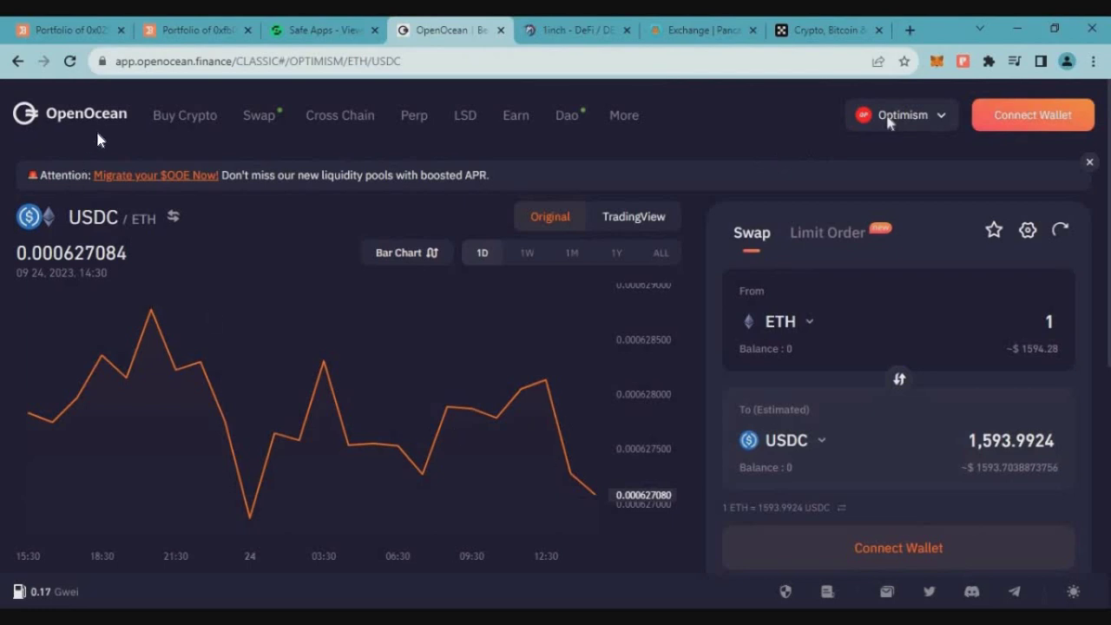
Switch OpenOcean to zkSync Era and connect the wallet through WalletConnect
{"action": "mouse_move", "coordinate": [887, 122]}
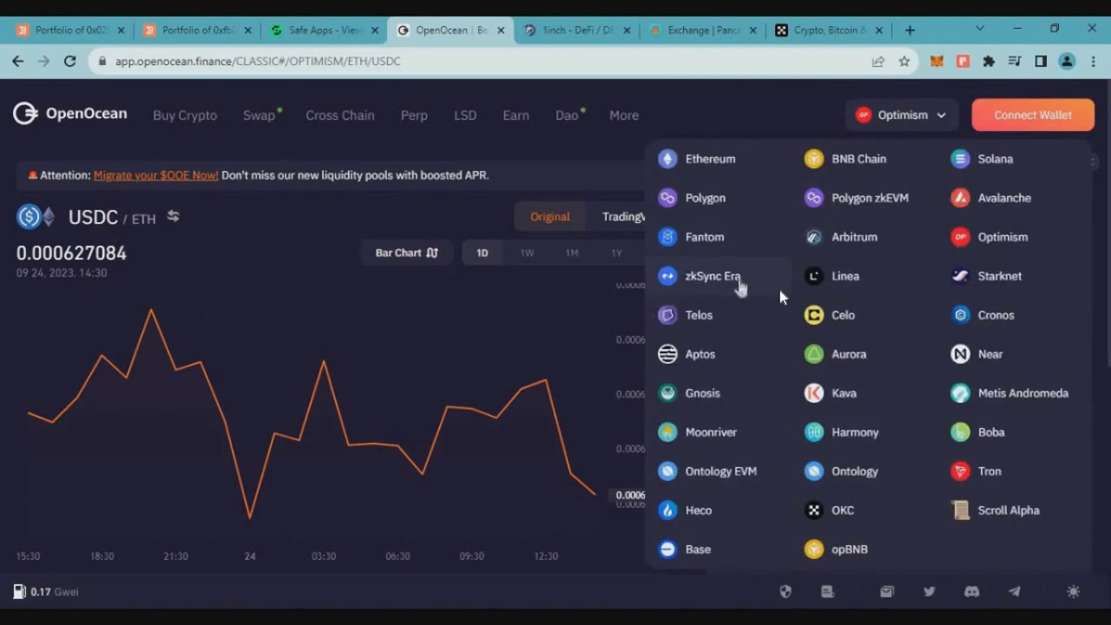
{"action": "left_click", "coordinate": [777, 290]}
{"action": "left_click", "coordinate": [1080, 121]}
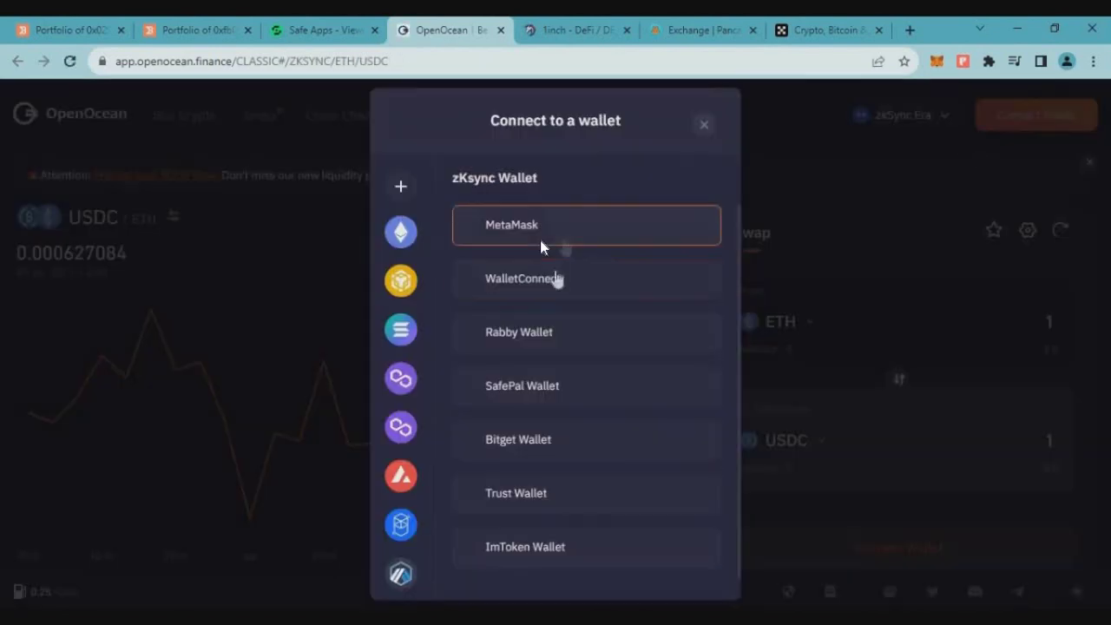
{"action": "left_click", "coordinate": [556, 286]}
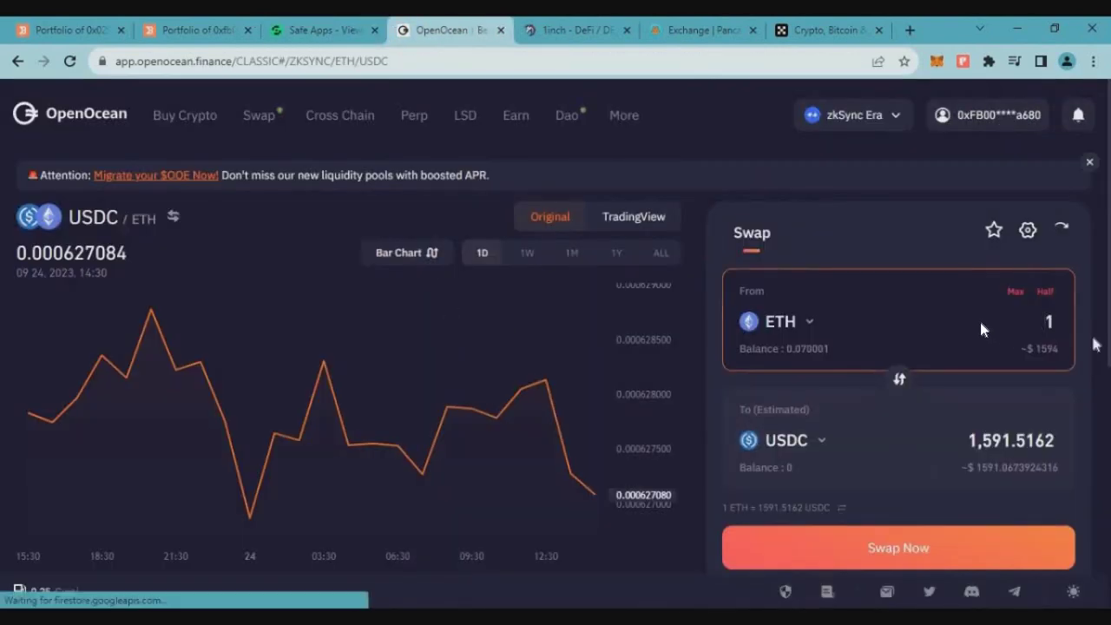
Enter 0.0650 ETH and submit the ETH-to-USDC swap
{"action": "key", "text": "BackSpace"}
{"action": "type", "text": "0.0650"}
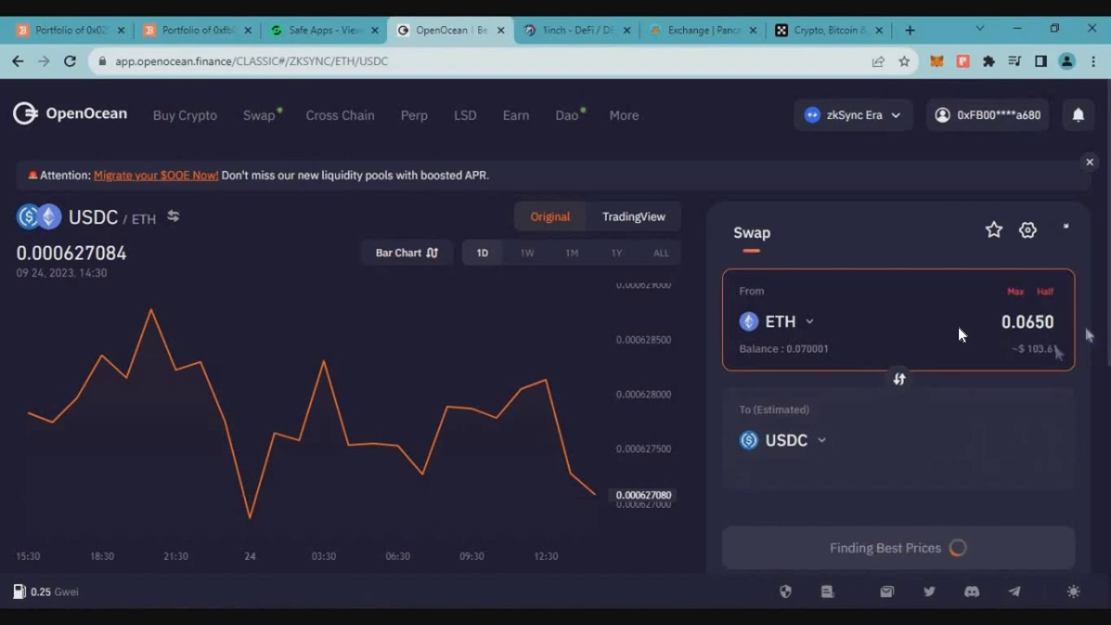
{"action": "left_click", "coordinate": [933, 543]}
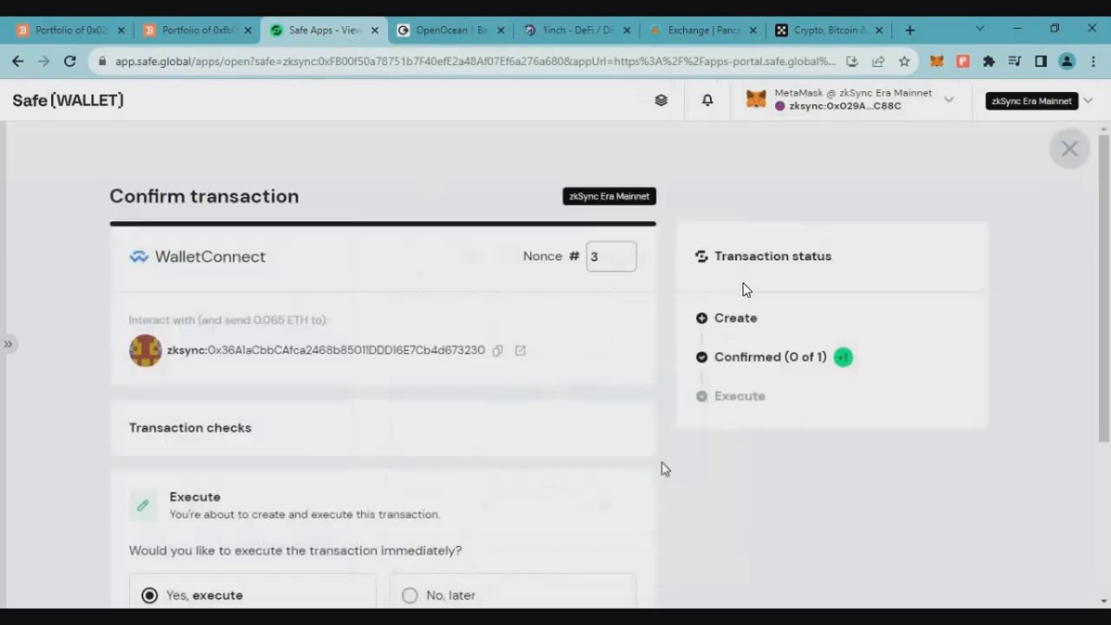
Execute the swap from the Safe, approve it in MetaMask, and disconnect the OpenOcean session
{"action": "scroll", "coordinate": [672, 391], "scroll_direction": "down", "scroll_amount": 3}
{"action": "scroll", "coordinate": [738, 486], "scroll_direction": "down", "scroll_amount": 1}
{"action": "left_click", "coordinate": [599, 504]}
{"action": "scroll", "coordinate": [1062, 376], "scroll_direction": "down", "scroll_amount": 5}
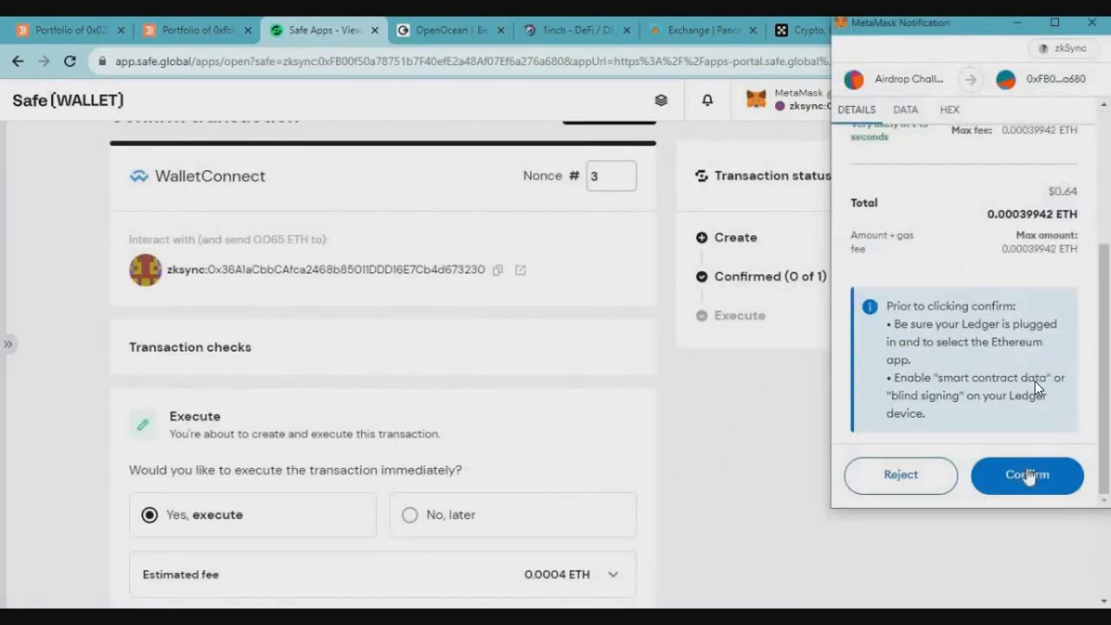
{"action": "left_click", "coordinate": [1037, 480]}
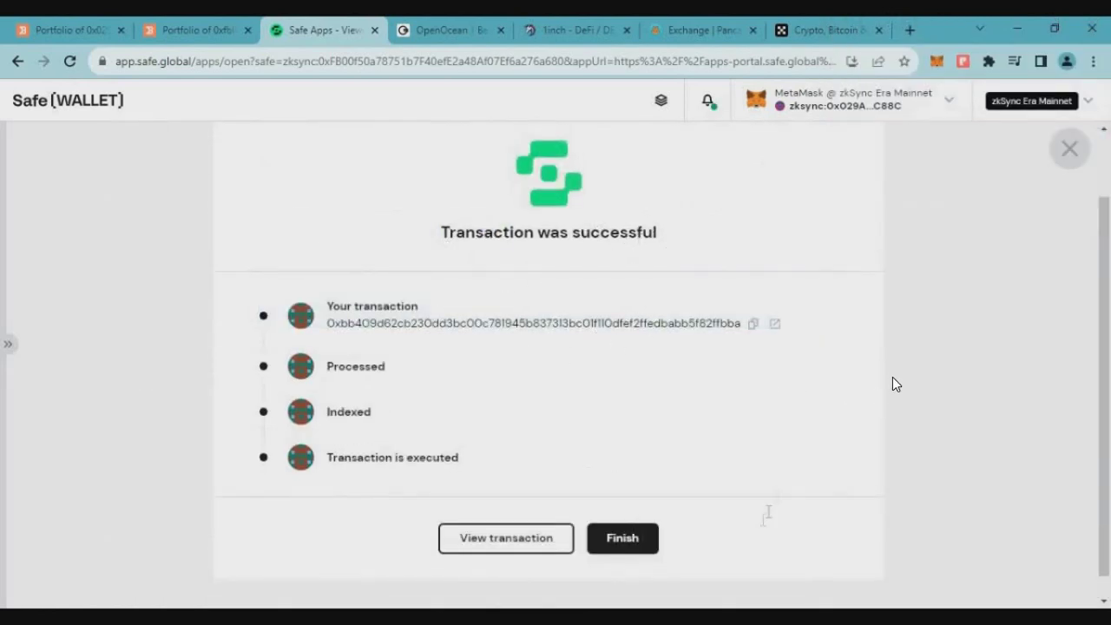
{"action": "left_click", "coordinate": [548, 335]}
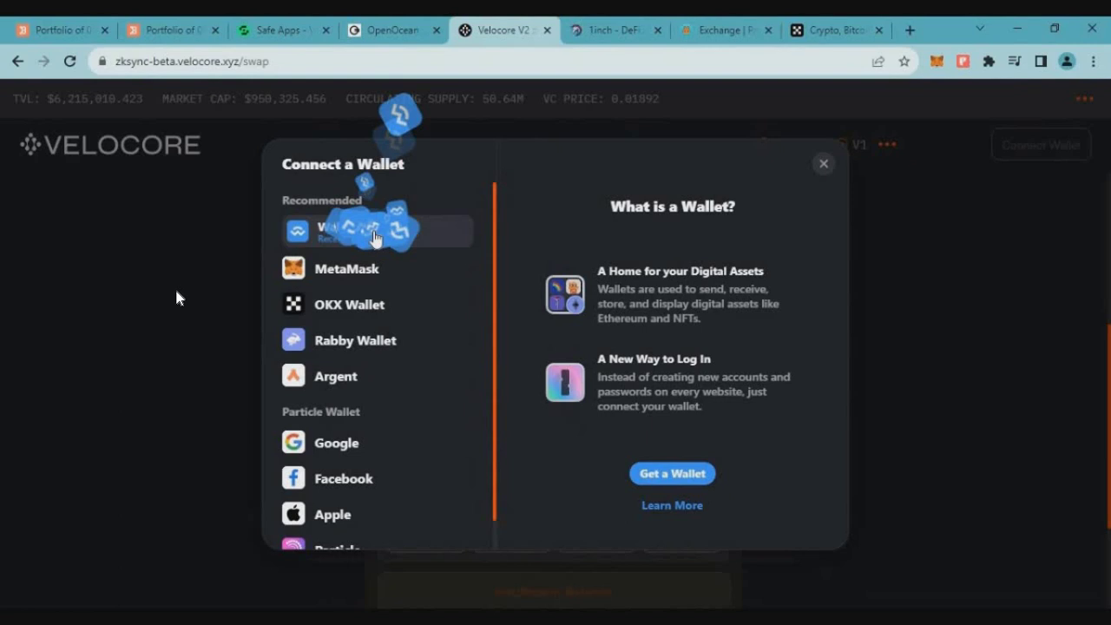
Connect Velocore to the Safe by pasting its WalletConnect link into Safe's WalletConnect app
{"action": "left_click", "coordinate": [412, 233]}
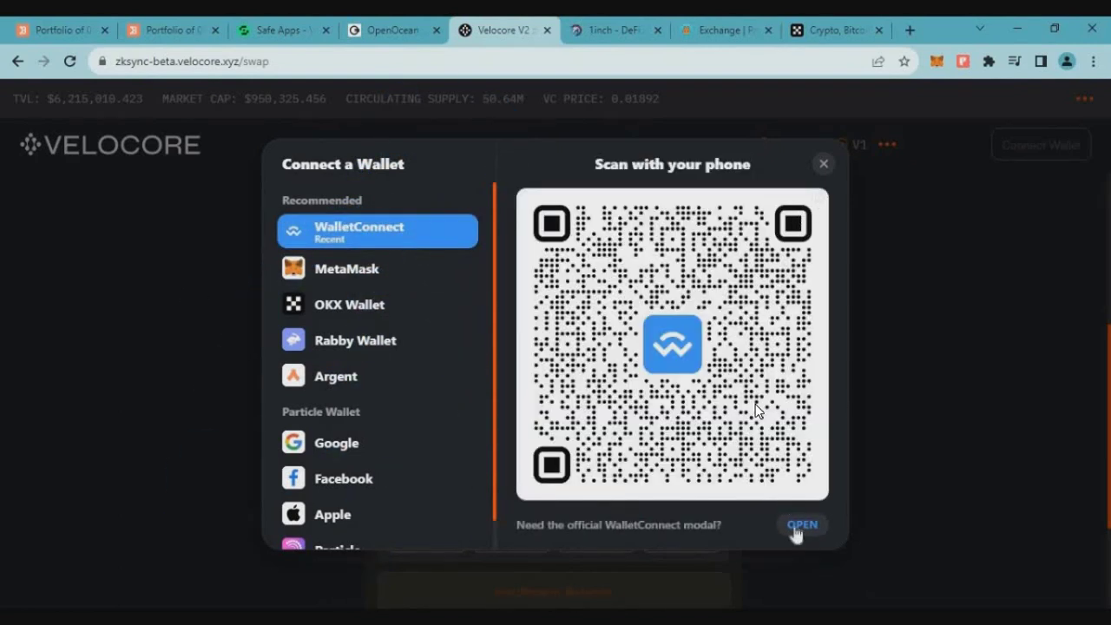
{"action": "left_click", "coordinate": [800, 524]}
{"action": "left_click", "coordinate": [668, 162]}
{"action": "left_click", "coordinate": [306, 26]}
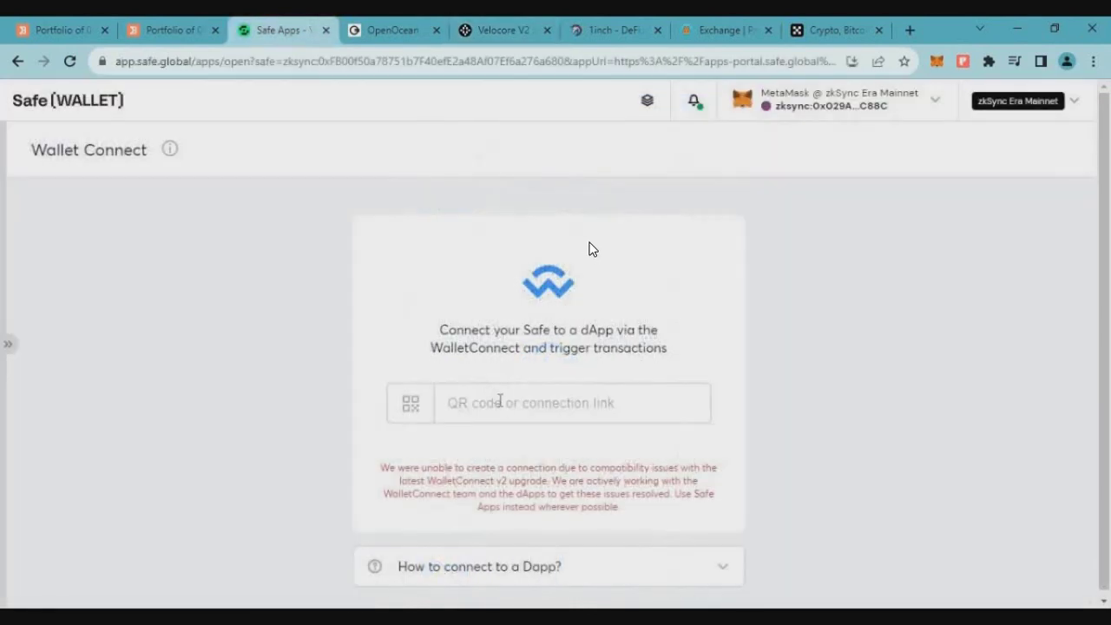
{"action": "right_click", "coordinate": [499, 401]}
{"action": "left_click", "coordinate": [595, 265]}
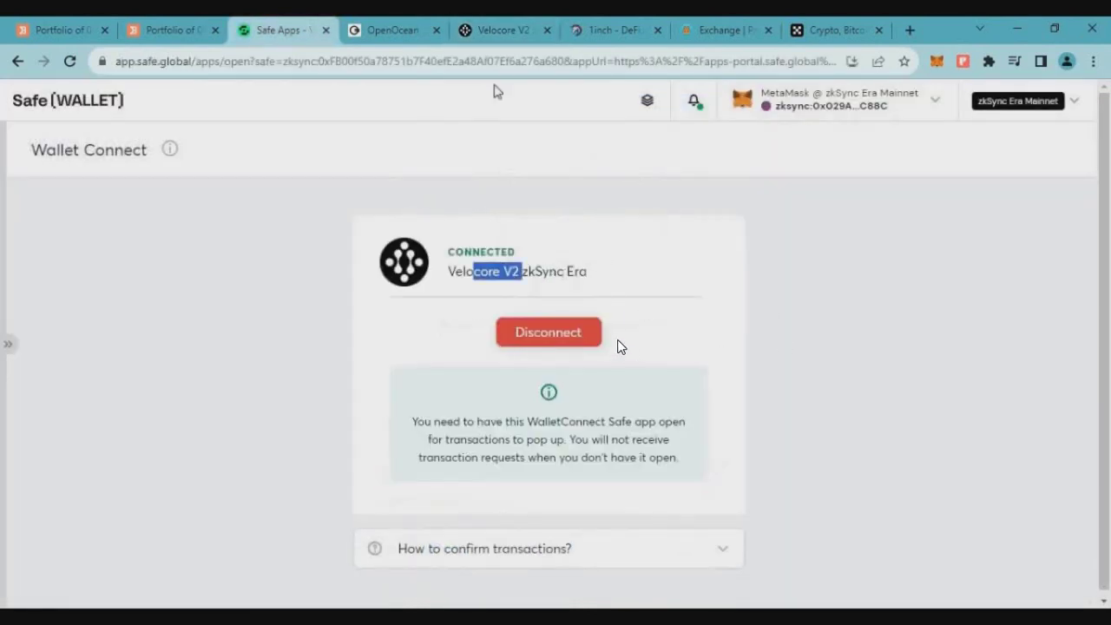
{"action": "left_click", "coordinate": [499, 30]}
Flip to USDC→ETH, sell the full 103.447013 USDC balance, and submit the swap
{"action": "left_click", "coordinate": [553, 408]}
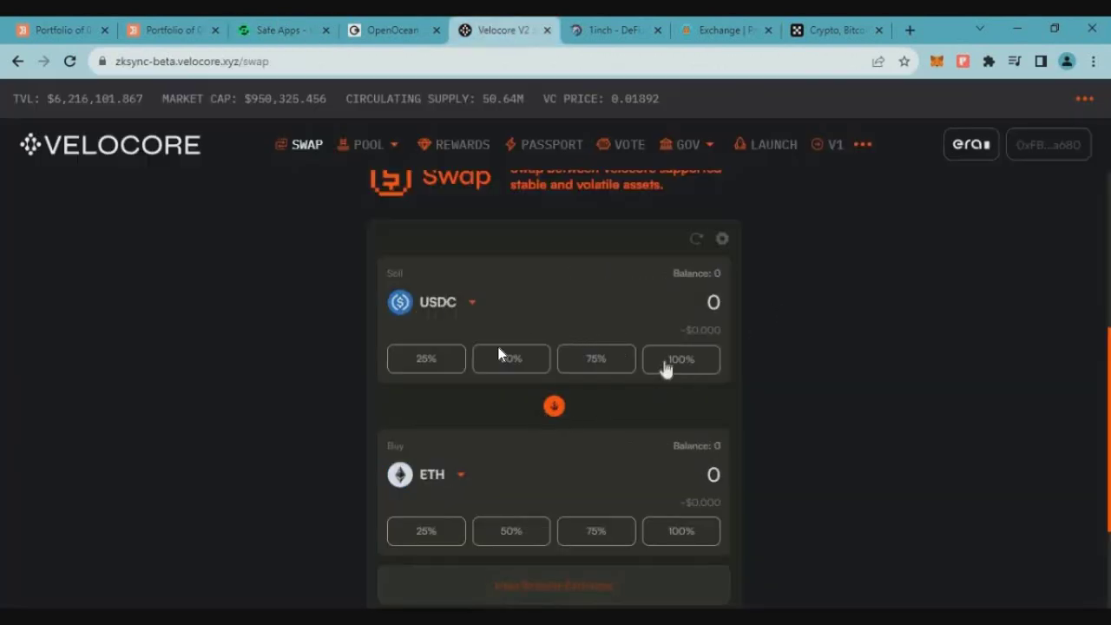
{"action": "left_click", "coordinate": [686, 364]}
{"action": "scroll", "coordinate": [786, 374], "scroll_direction": "down", "scroll_amount": 1}
{"action": "scroll", "coordinate": [619, 440], "scroll_direction": "down", "scroll_amount": 4}
{"action": "left_click", "coordinate": [640, 508]}
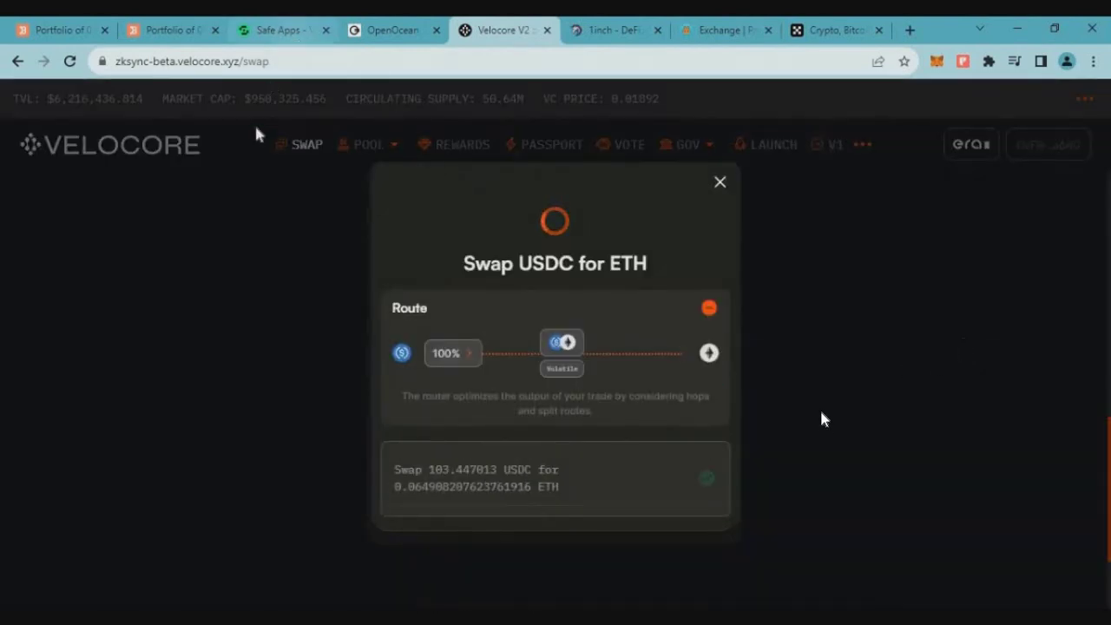
Execute the USDC-to-ETH swap transaction in Safe and approve it in MetaMask
{"action": "left_click", "coordinate": [280, 30]}
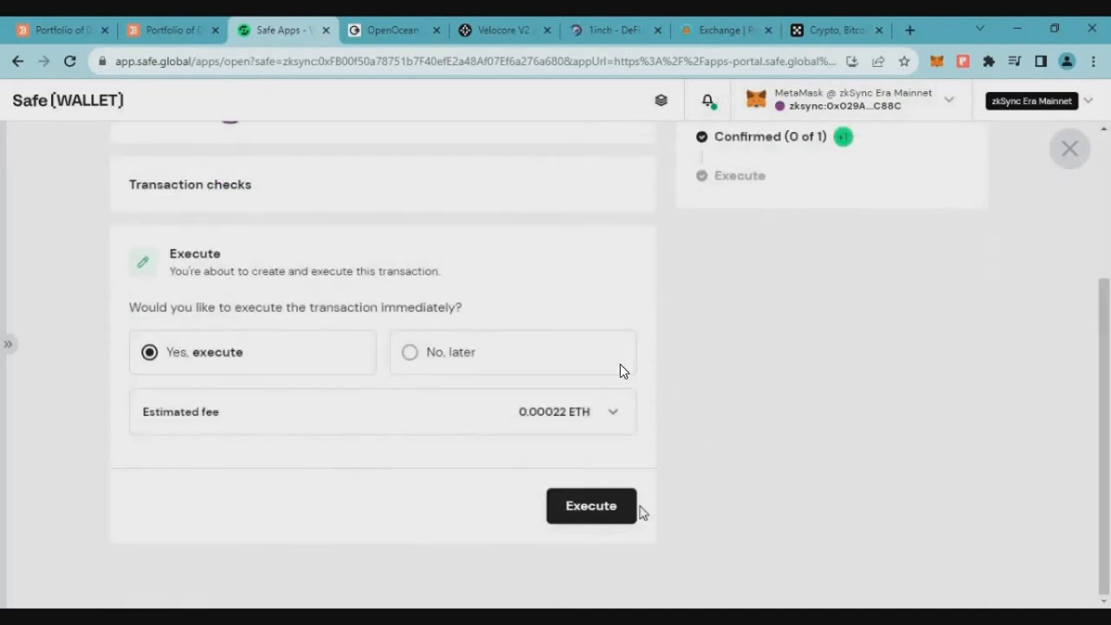
{"action": "left_click", "coordinate": [612, 505]}
{"action": "scroll", "coordinate": [1077, 391], "scroll_direction": "down", "scroll_amount": 5}
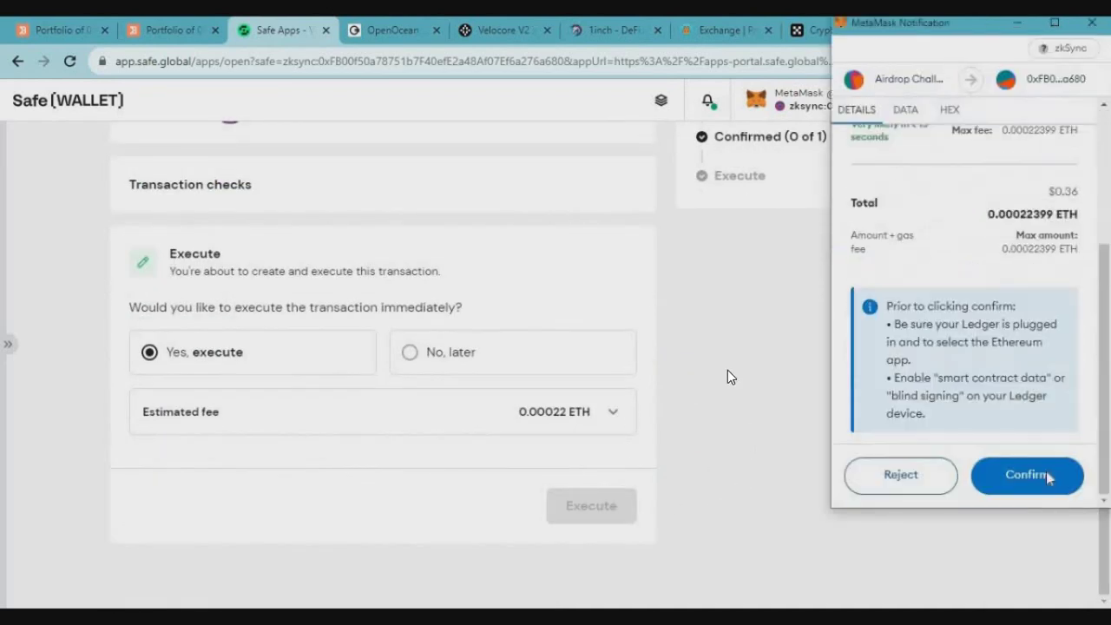
{"action": "left_click", "coordinate": [1035, 484]}
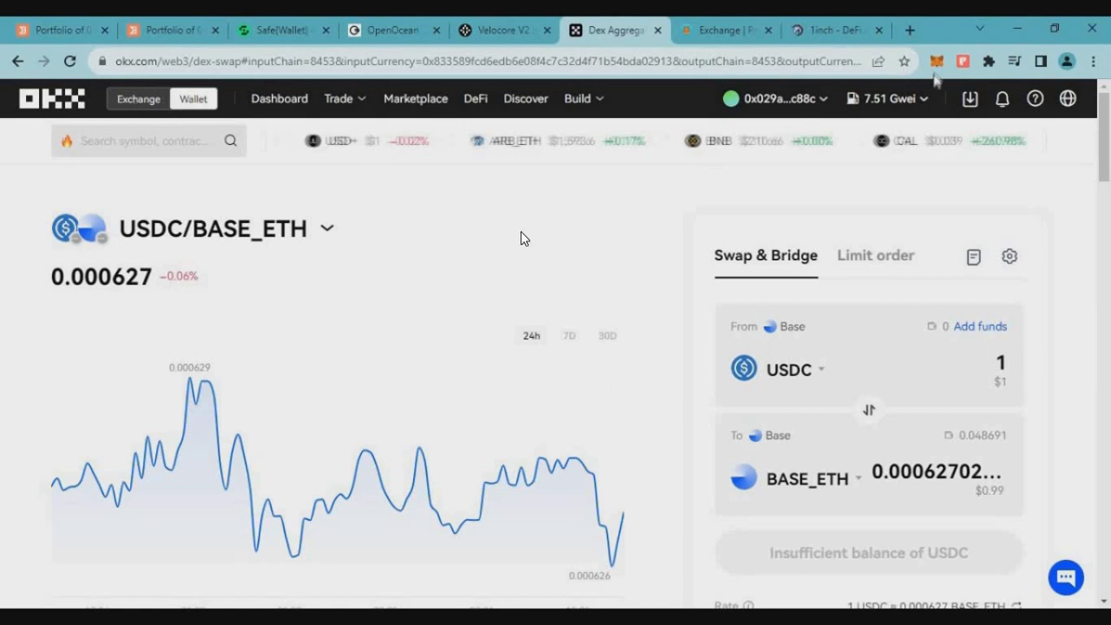
Switch the wallet's network to Linea Mainnet
{"action": "left_click", "coordinate": [936, 61]}
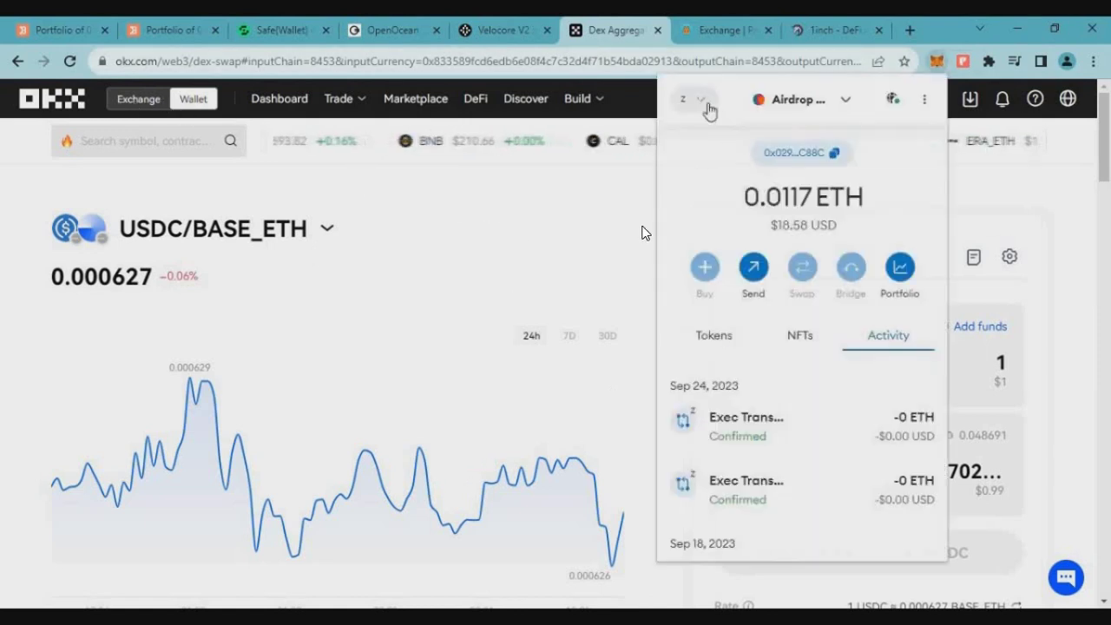
{"action": "left_click", "coordinate": [695, 99]}
{"action": "scroll", "coordinate": [927, 200], "scroll_direction": "up", "scroll_amount": 5}
{"action": "scroll", "coordinate": [814, 276], "scroll_direction": "up", "scroll_amount": 3}
{"action": "left_click", "coordinate": [781, 254]}
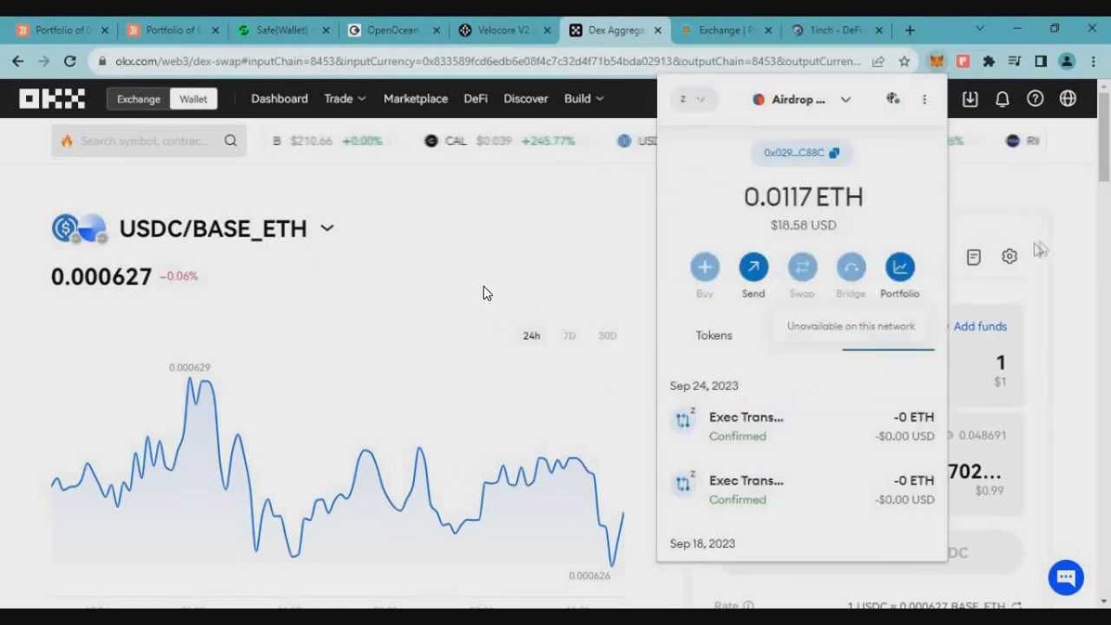
{"action": "left_click", "coordinate": [484, 285]}
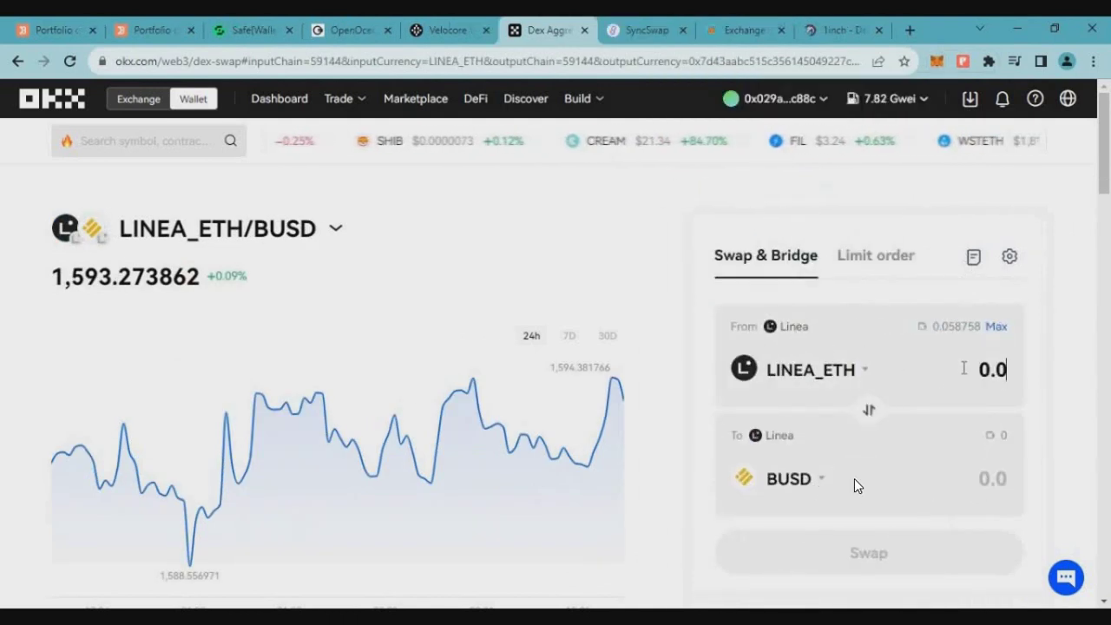
Swap 0.055 LINEA_ETH for BUSD and approve the transaction in the wallet
{"action": "left_click", "coordinate": [955, 392]}
{"action": "type", "text": "0.0055"}
{"action": "key", "text": "BackSpace"}
{"action": "left_click", "coordinate": [889, 535]}
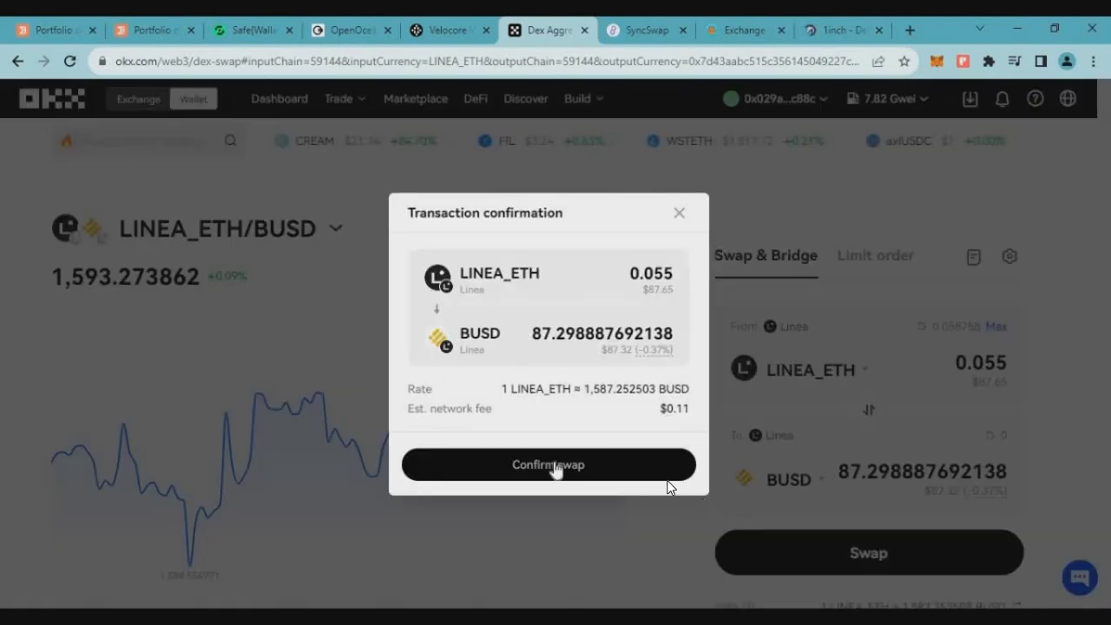
{"action": "left_click", "coordinate": [555, 465]}
{"action": "scroll", "coordinate": [1024, 390], "scroll_direction": "down", "scroll_amount": 5}
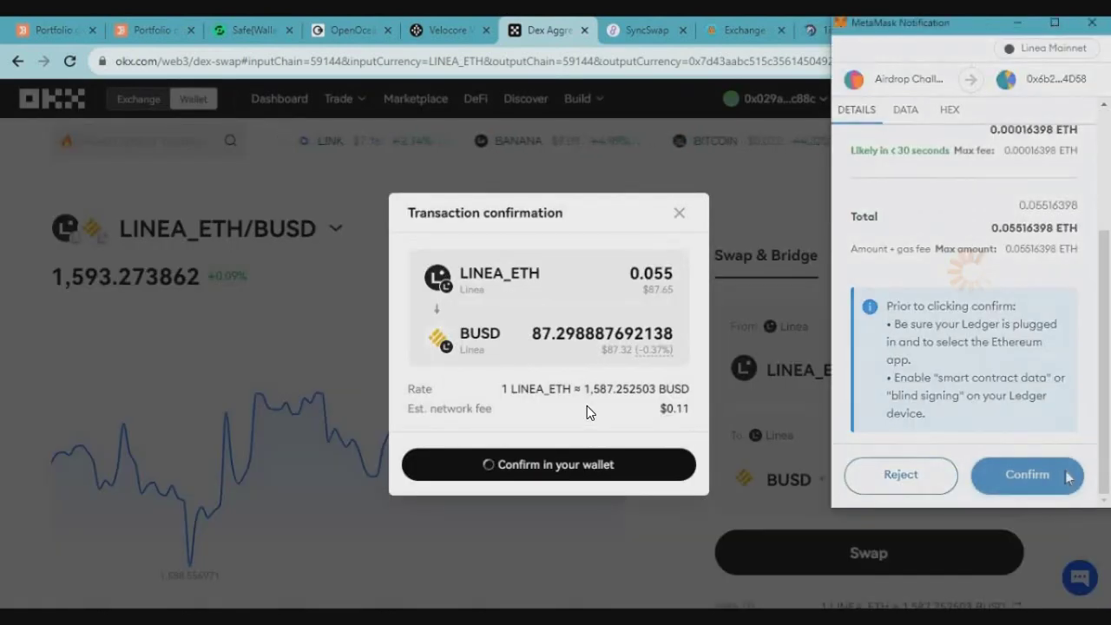
{"action": "left_click", "coordinate": [1024, 471]}
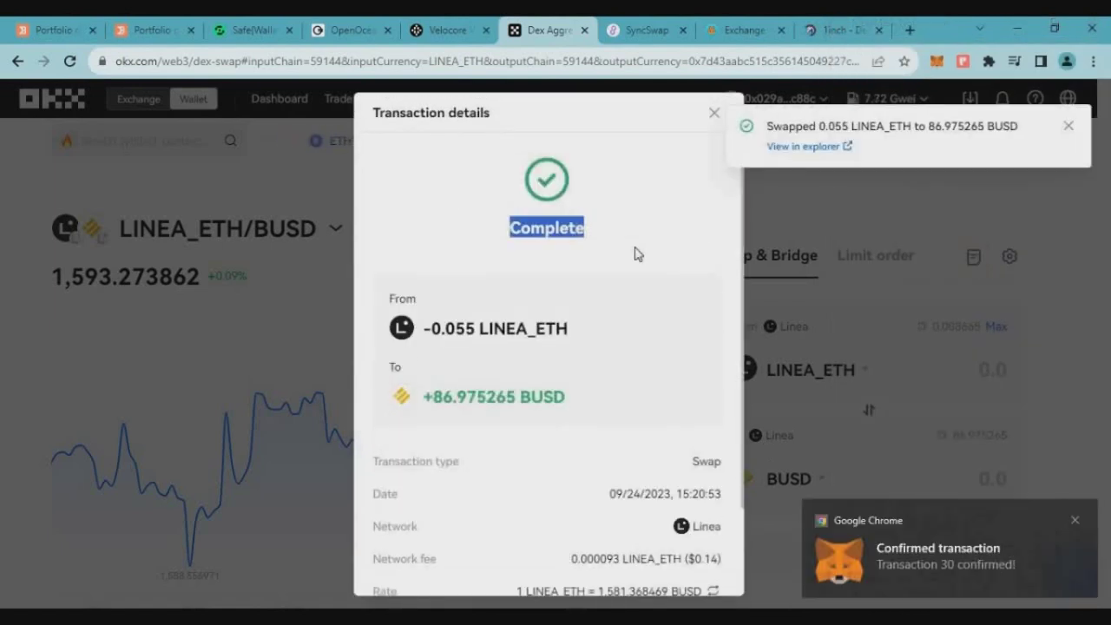
In SyncSwap, swap the full 86.97526 ceBUSD balance back to 0.05436 ETH and approve it
{"action": "left_click", "coordinate": [628, 30]}
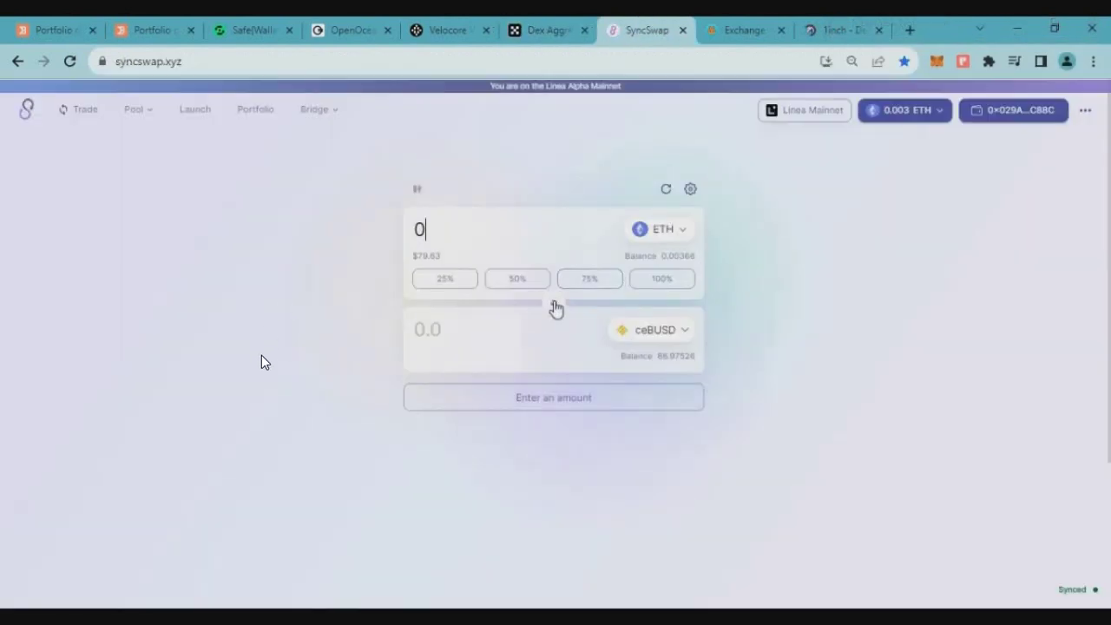
{"action": "left_click", "coordinate": [554, 303]}
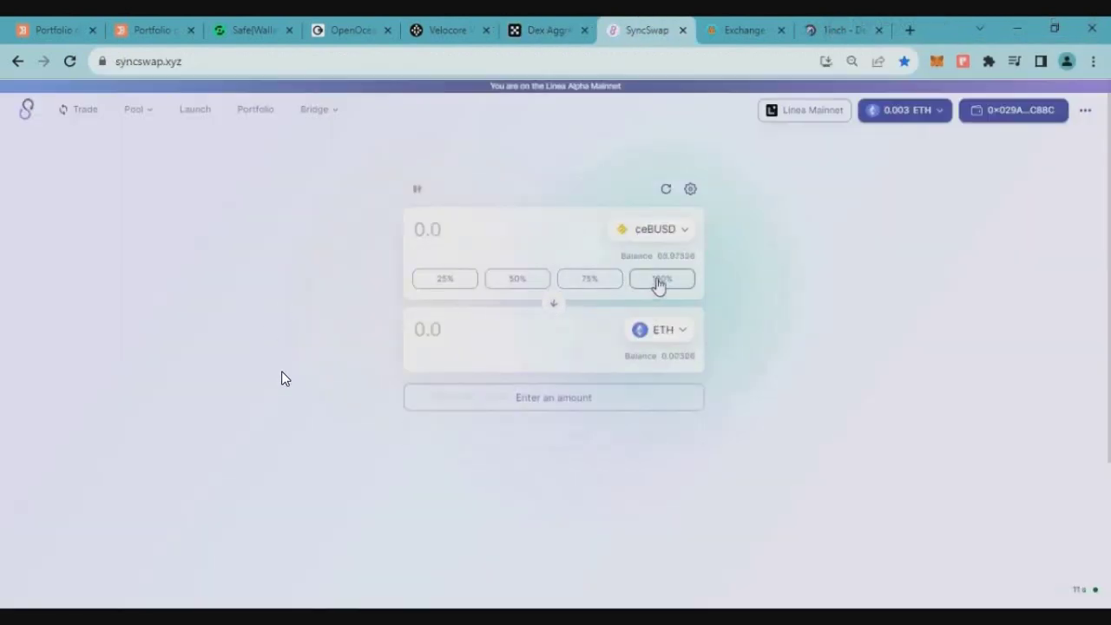
{"action": "left_click", "coordinate": [662, 278]}
{"action": "left_click", "coordinate": [566, 436]}
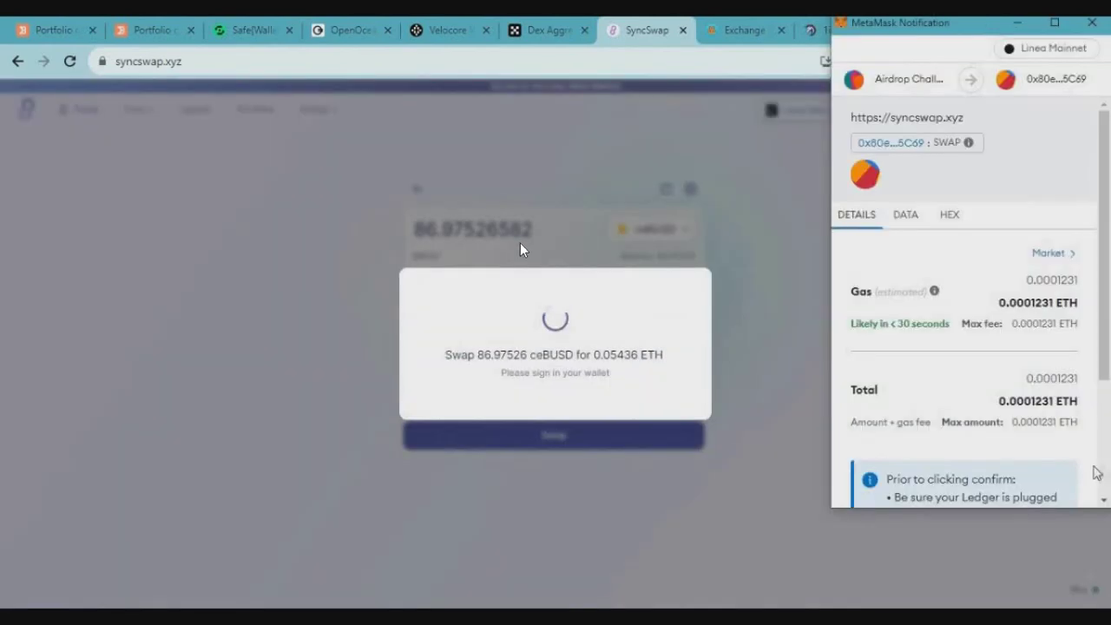
{"action": "scroll", "coordinate": [1065, 475], "scroll_direction": "down", "scroll_amount": 3}
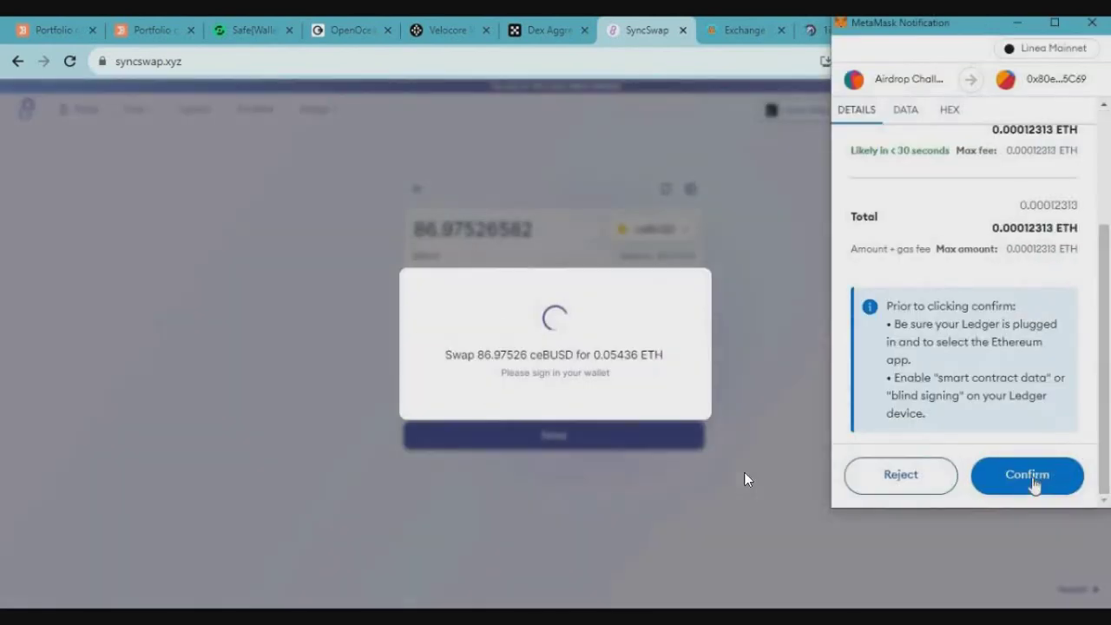
{"action": "left_click", "coordinate": [1034, 486]}
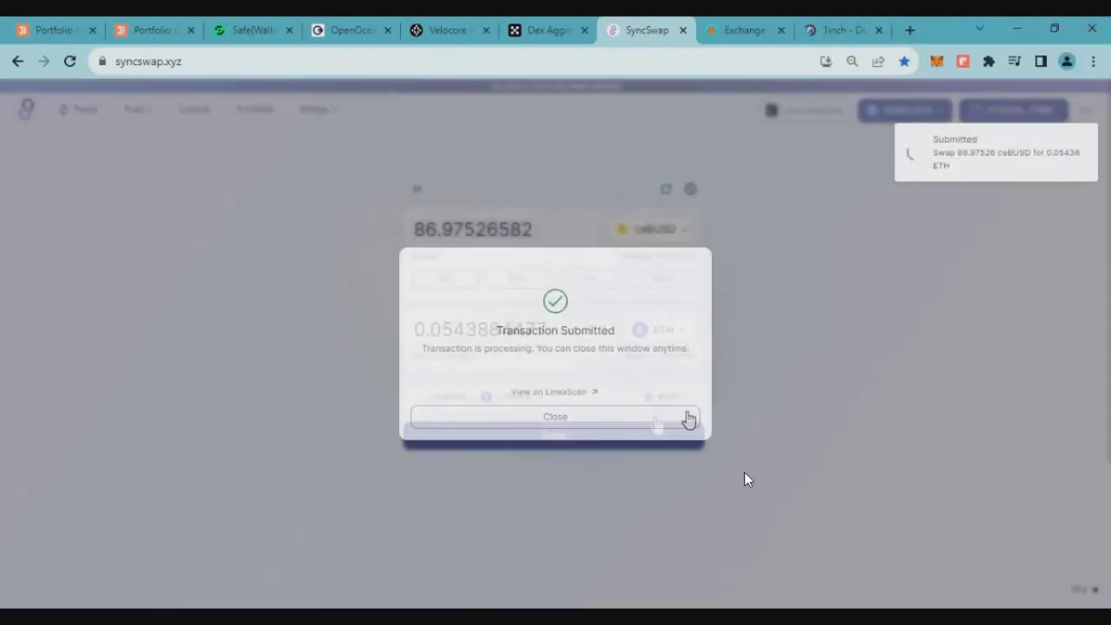
{"action": "left_click", "coordinate": [689, 416]}
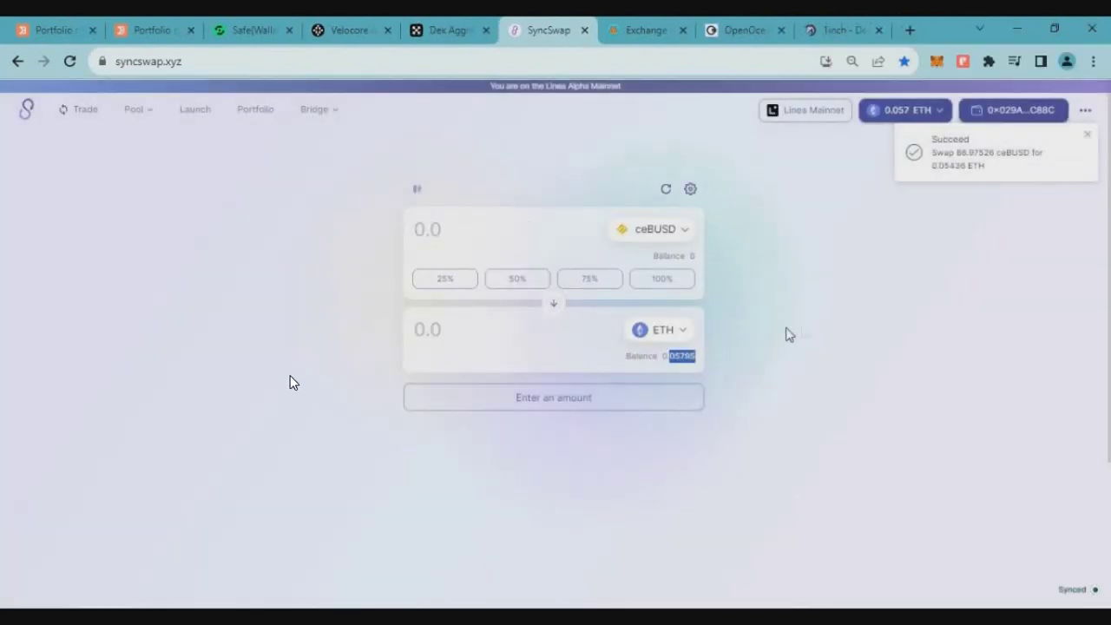
{"action": "left_click_drag", "start_coordinate": [347, 29], "coordinate": [697, 35]}
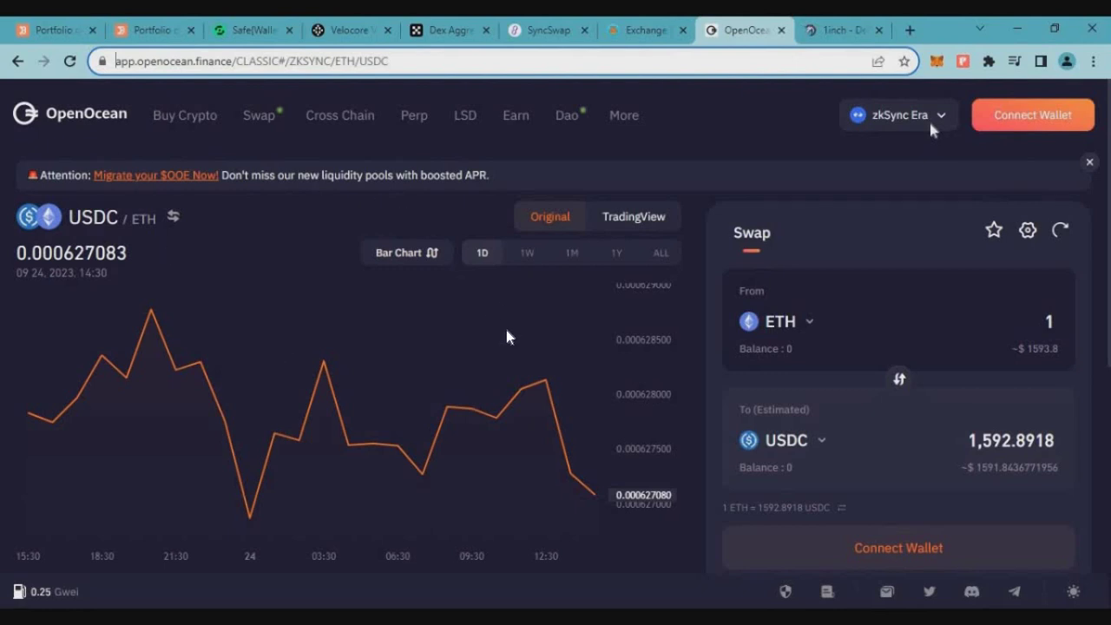
Switch OpenOcean to the Base network with USDBC as the token to receive
{"action": "left_click", "coordinate": [929, 121]}
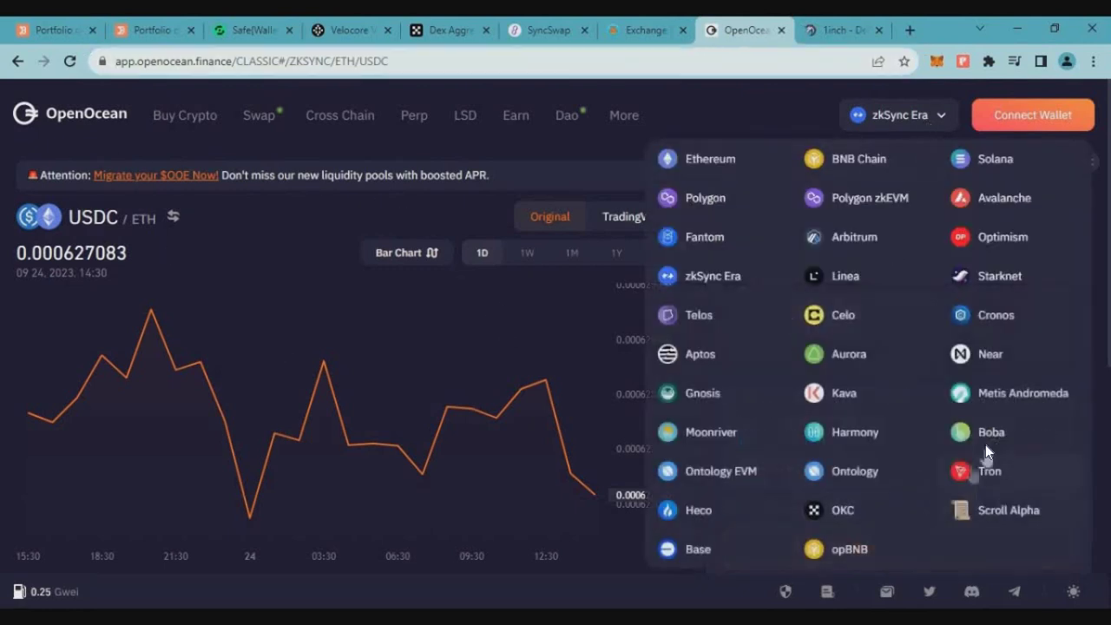
{"action": "left_click", "coordinate": [731, 544]}
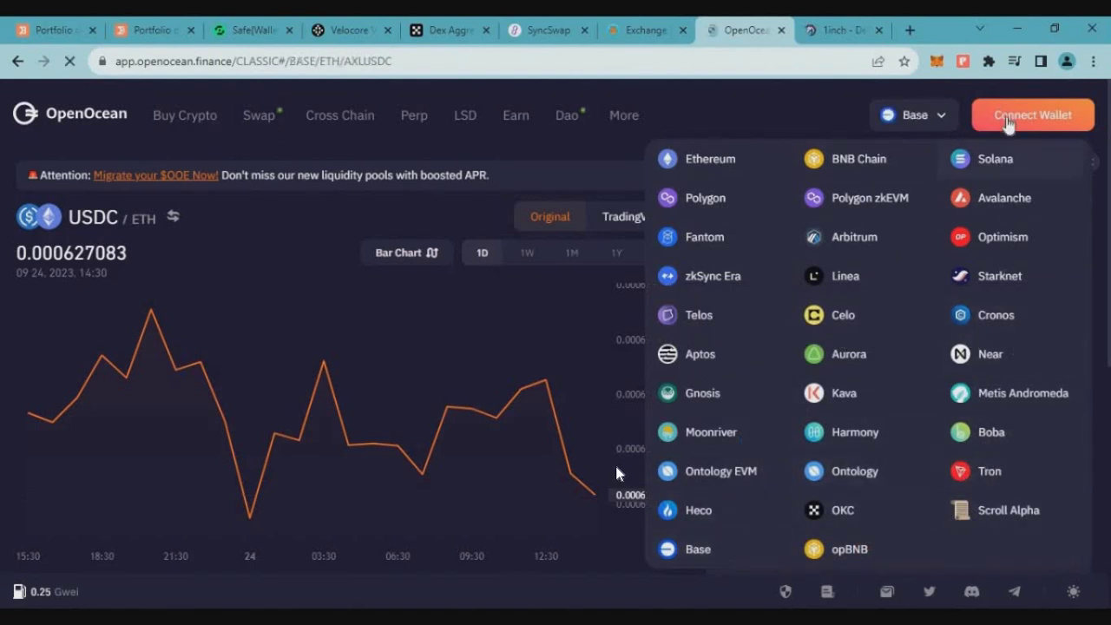
{"action": "left_click", "coordinate": [821, 444]}
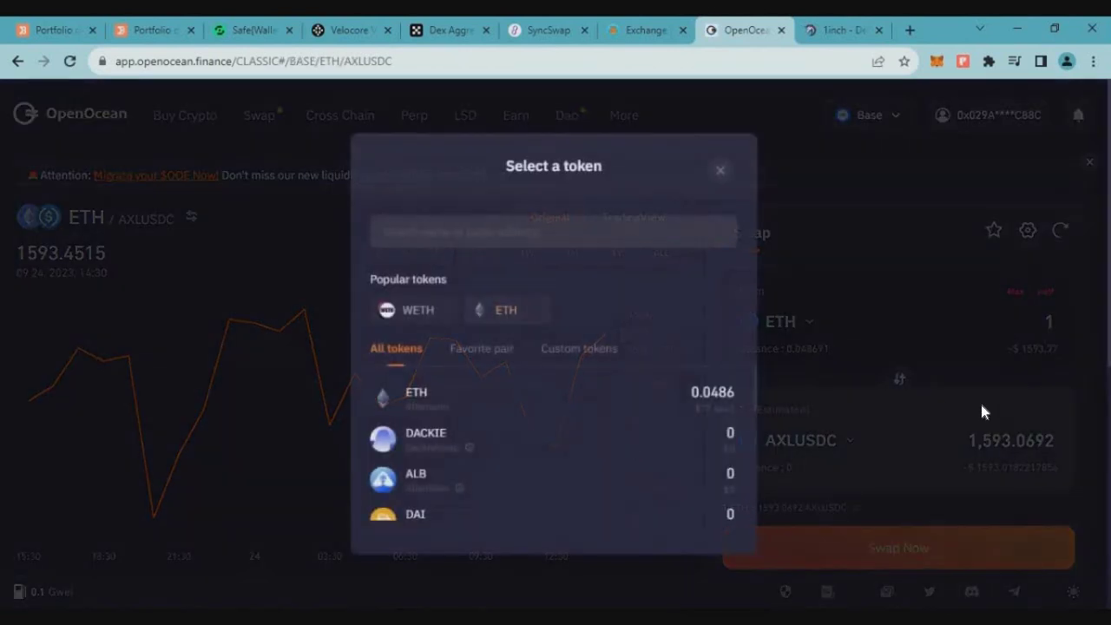
{"action": "type", "text": "usdbc"}
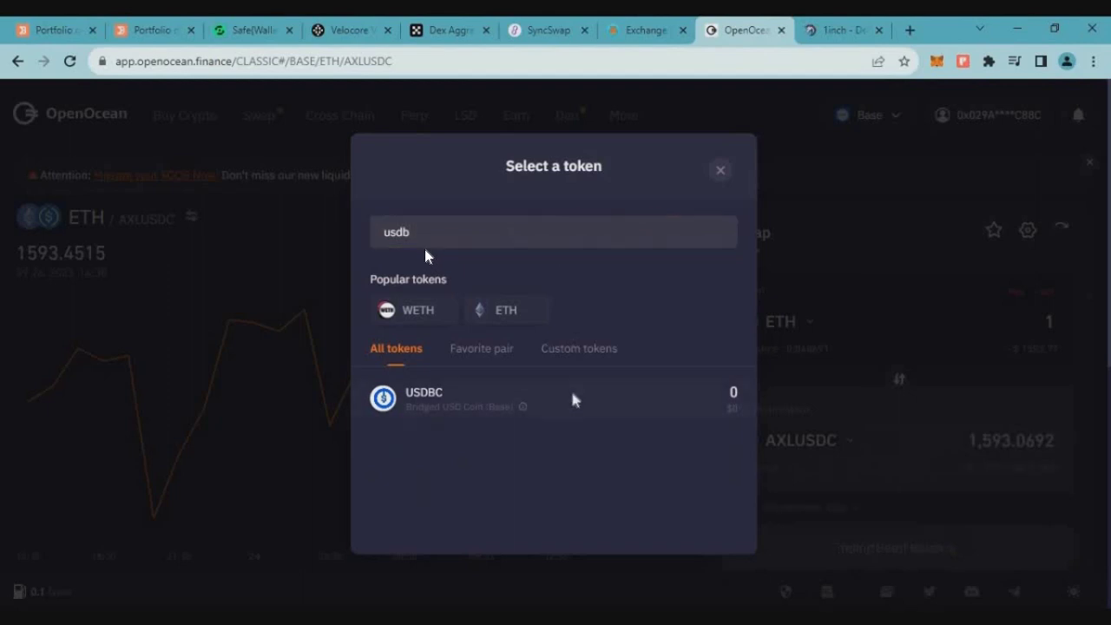
{"action": "left_click", "coordinate": [573, 397]}
Swap 0.045 ETH for USDBC, confirm the order and approve it in the wallet
{"action": "left_click", "coordinate": [987, 314]}
{"action": "key", "text": "BackSpace"}
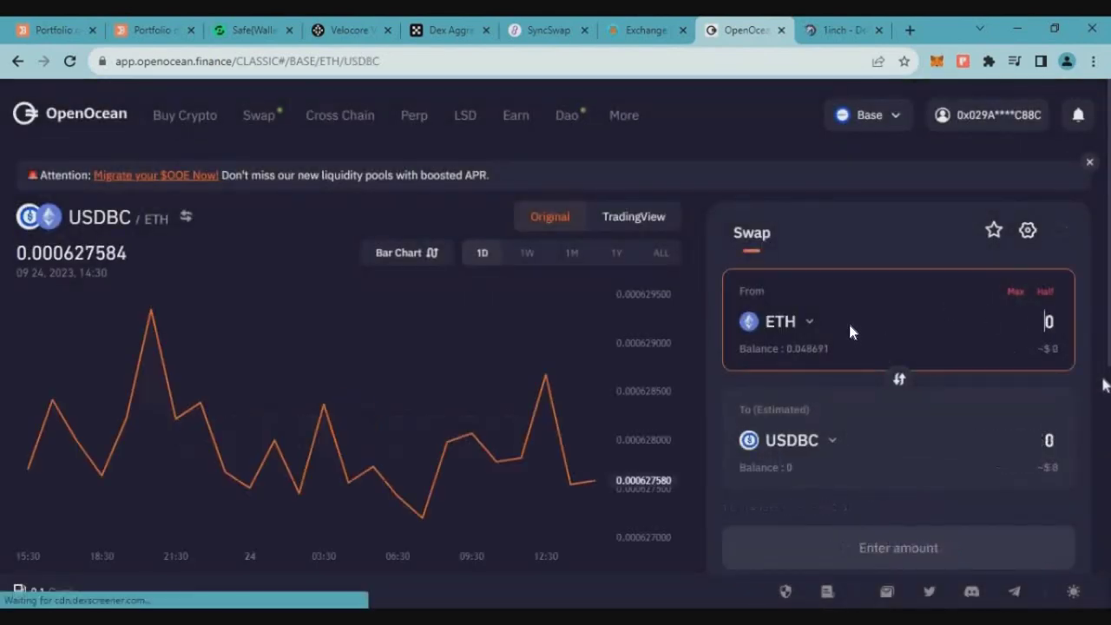
{"action": "type", "text": "0.045"}
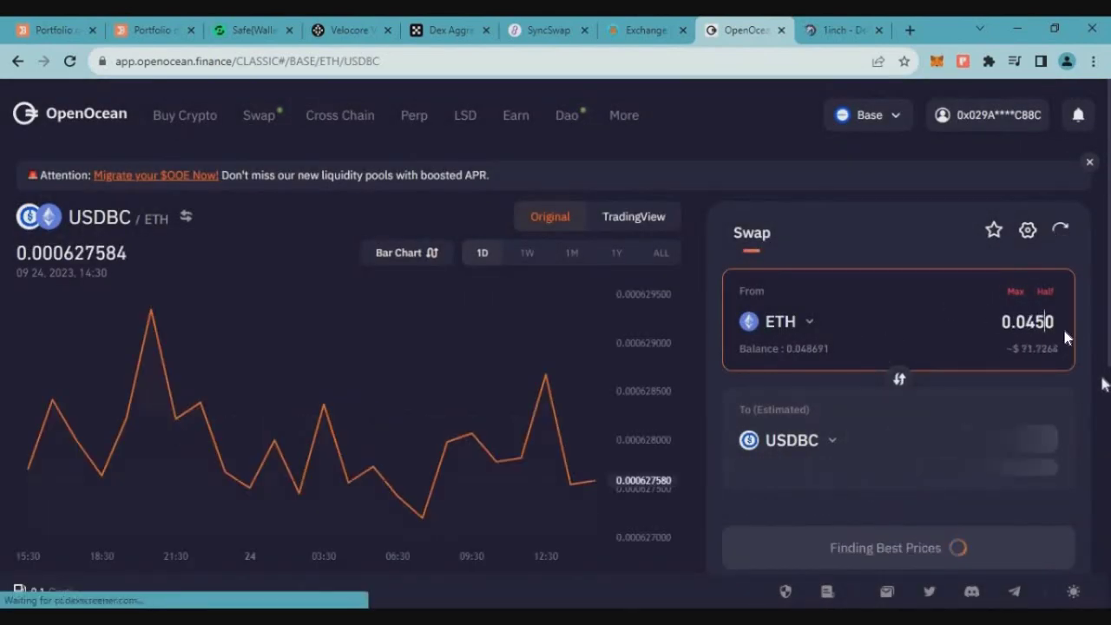
{"action": "left_click", "coordinate": [905, 549]}
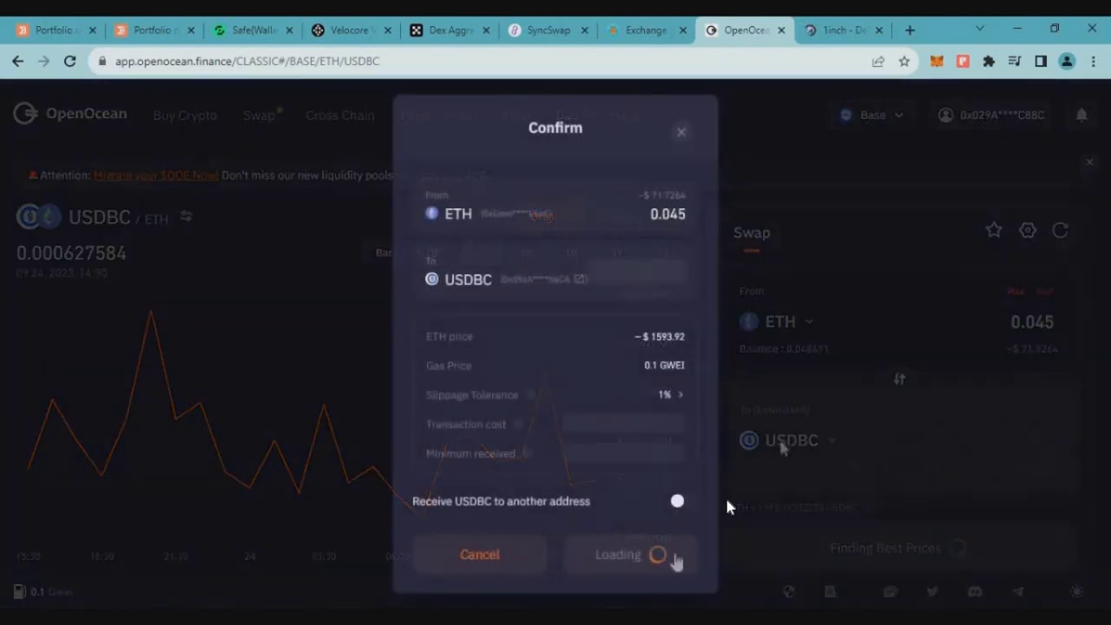
{"action": "left_click", "coordinate": [659, 556]}
{"action": "scroll", "coordinate": [1066, 434], "scroll_direction": "down", "scroll_amount": 5}
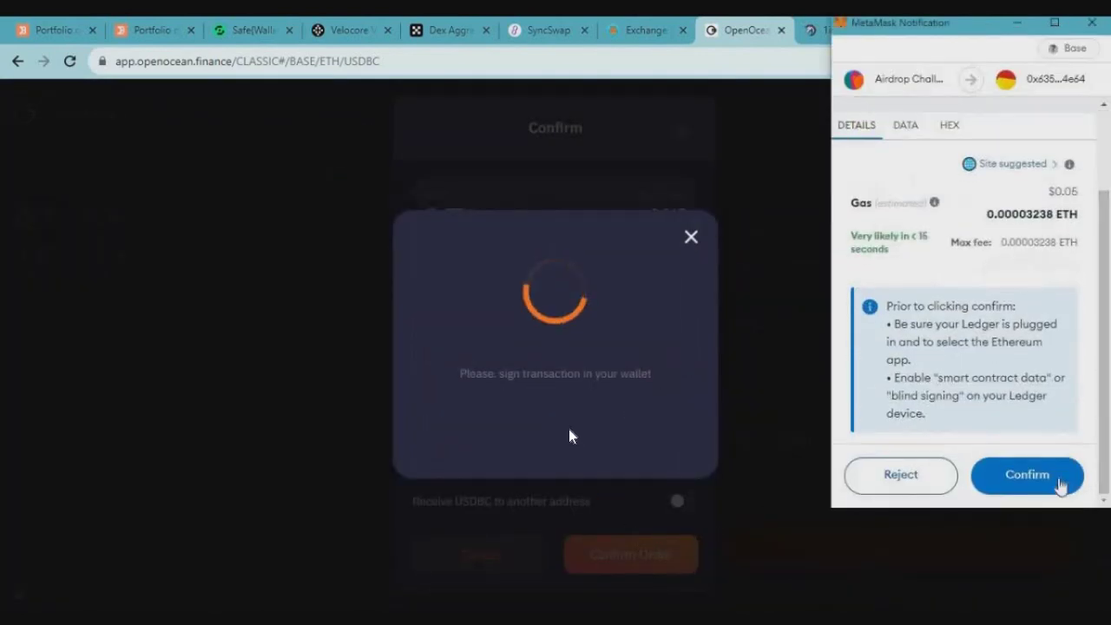
{"action": "left_click", "coordinate": [1027, 471]}
{"action": "left_click", "coordinate": [689, 222]}
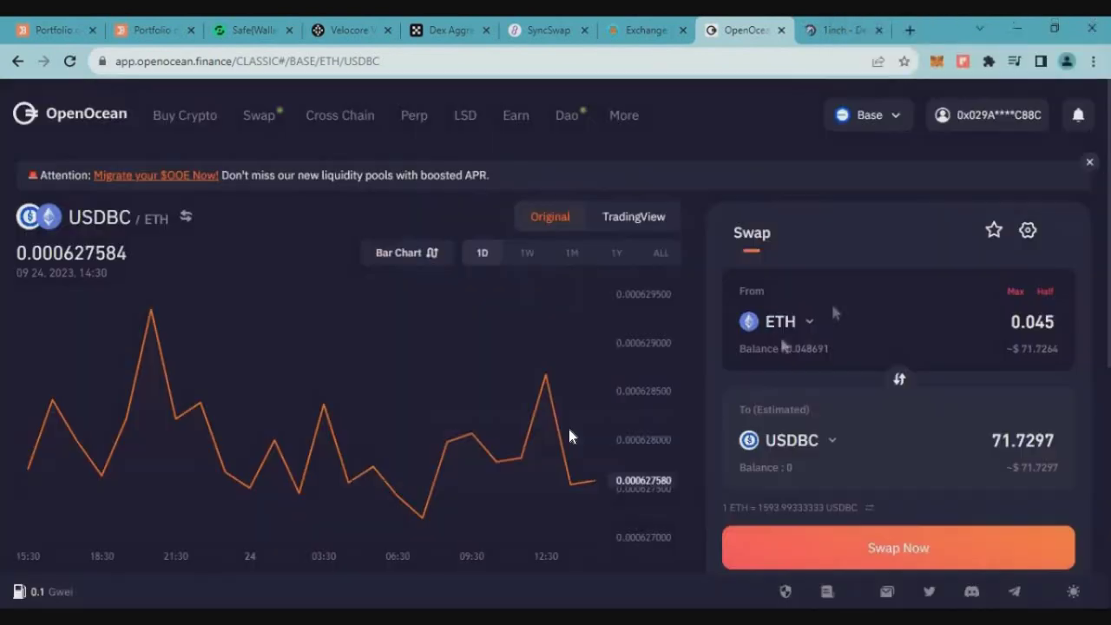
In 1inch, set up a max USDbC-to-ETH swap and approve the USDbC spending cap
{"action": "left_click", "coordinate": [837, 31]}
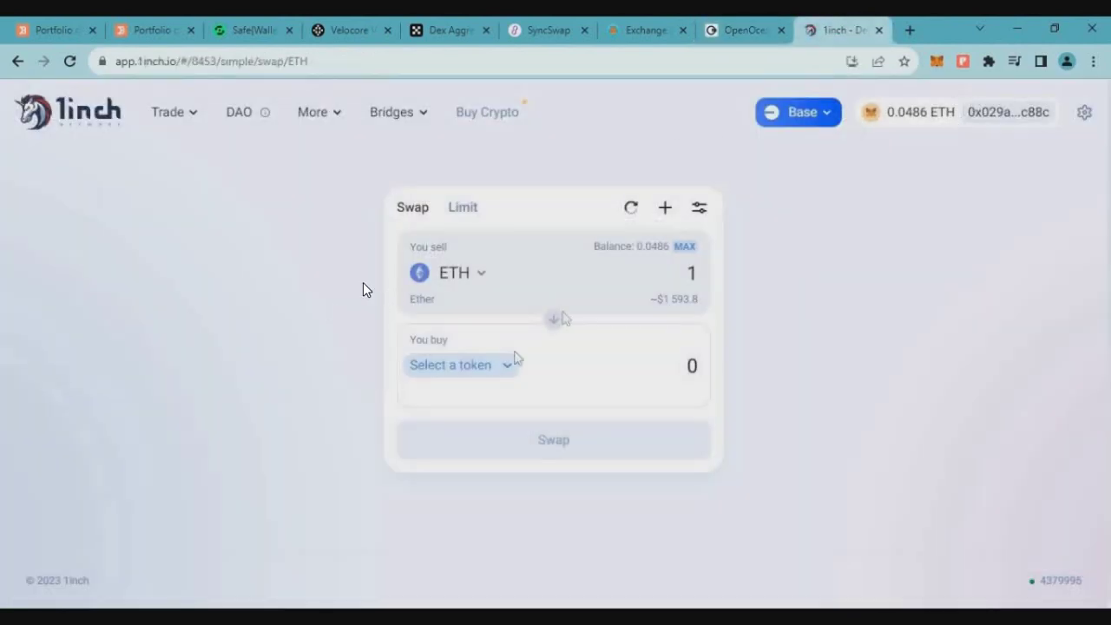
{"action": "left_click", "coordinate": [460, 365]}
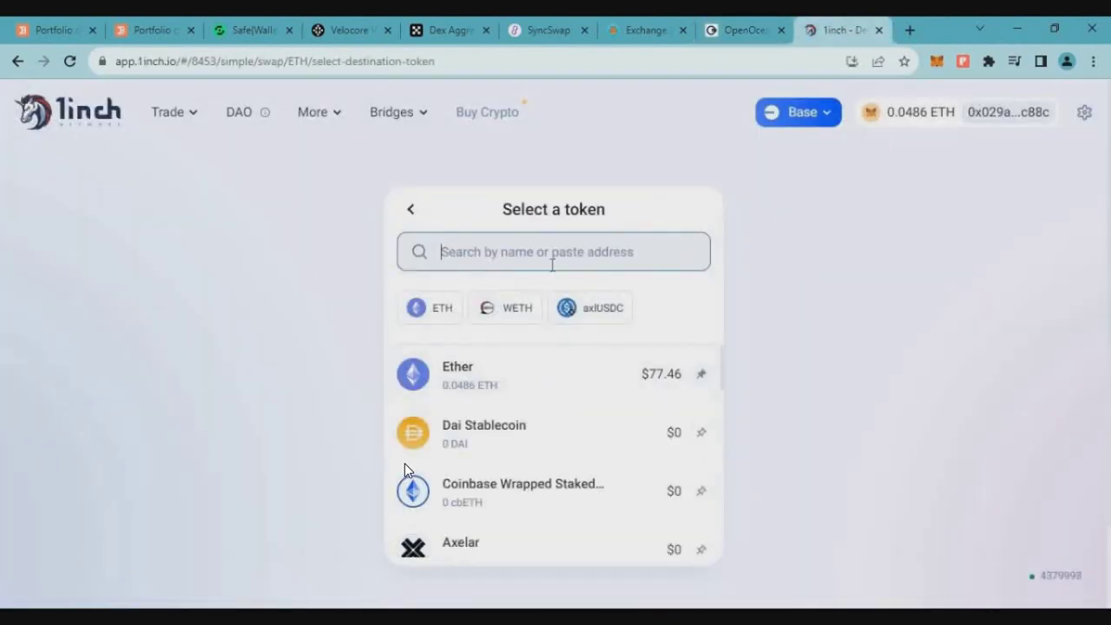
{"action": "type", "text": "usdb"}
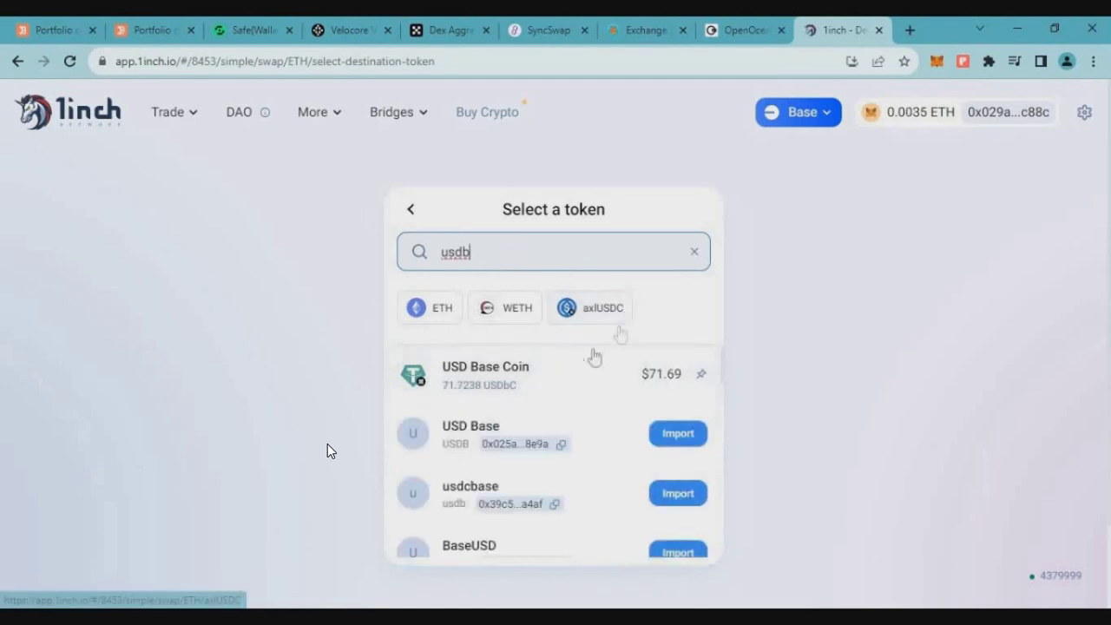
{"action": "left_click", "coordinate": [562, 382]}
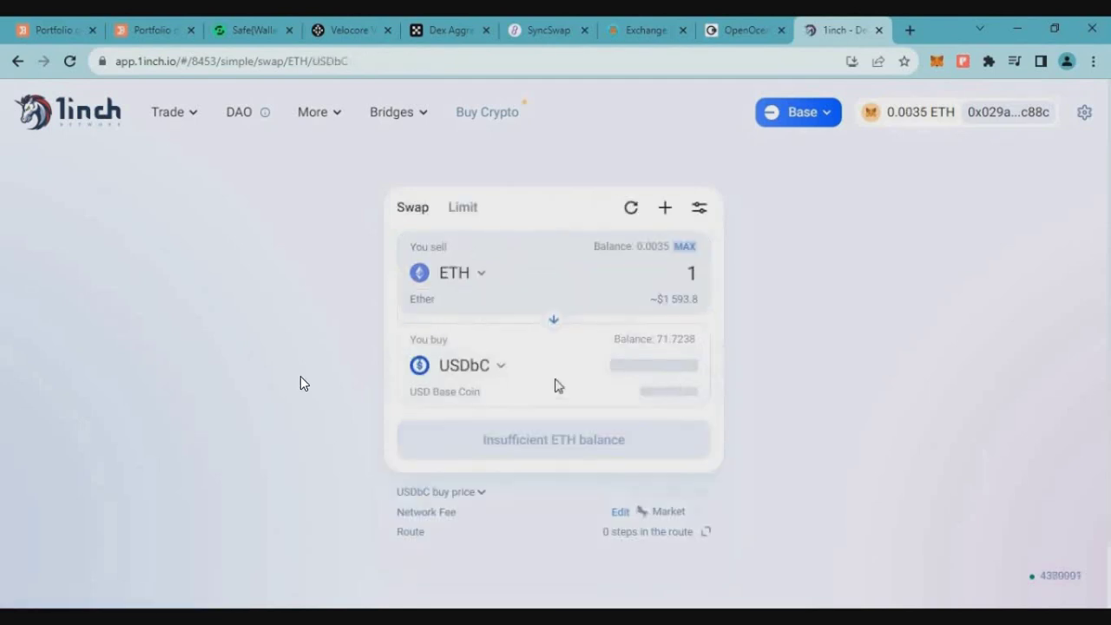
{"action": "left_click", "coordinate": [683, 246]}
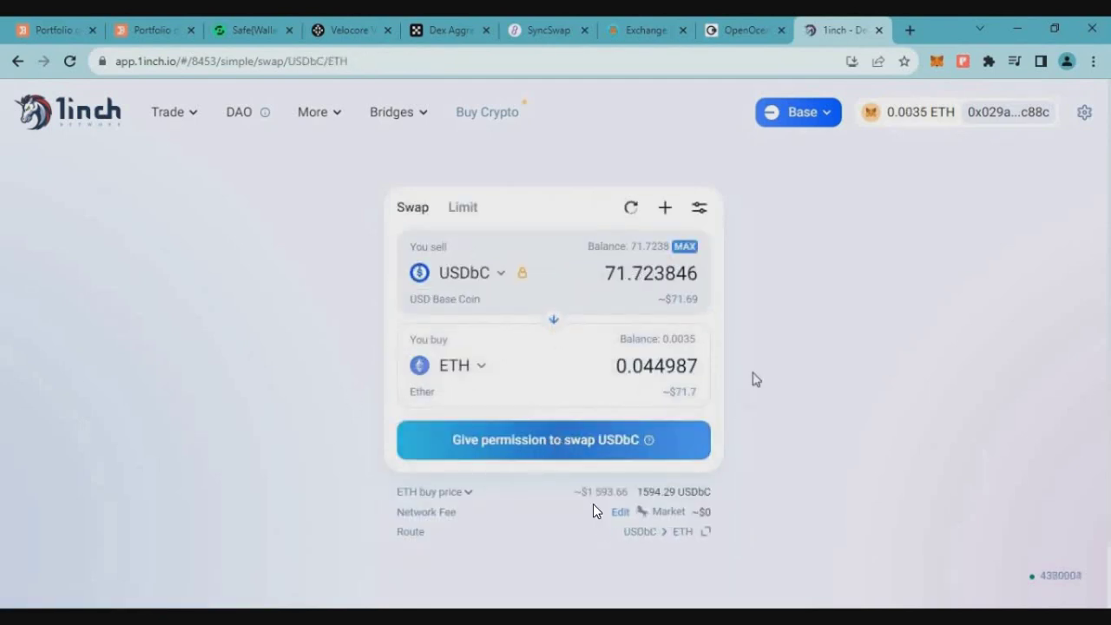
{"action": "left_click", "coordinate": [623, 440]}
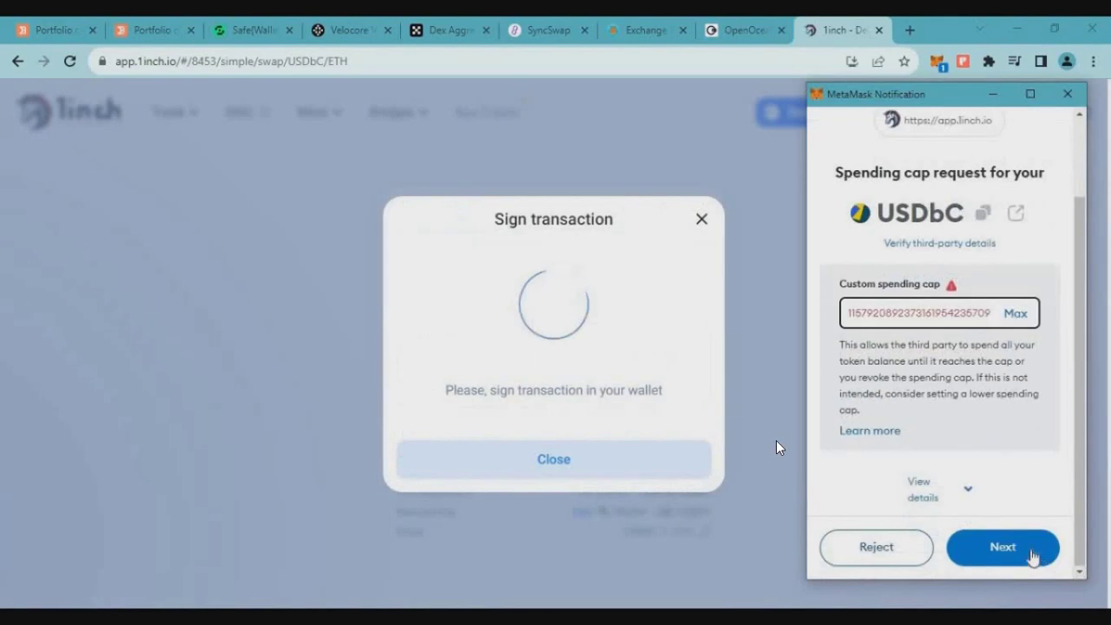
{"action": "left_click", "coordinate": [1033, 553]}
{"action": "left_click", "coordinate": [1011, 547]}
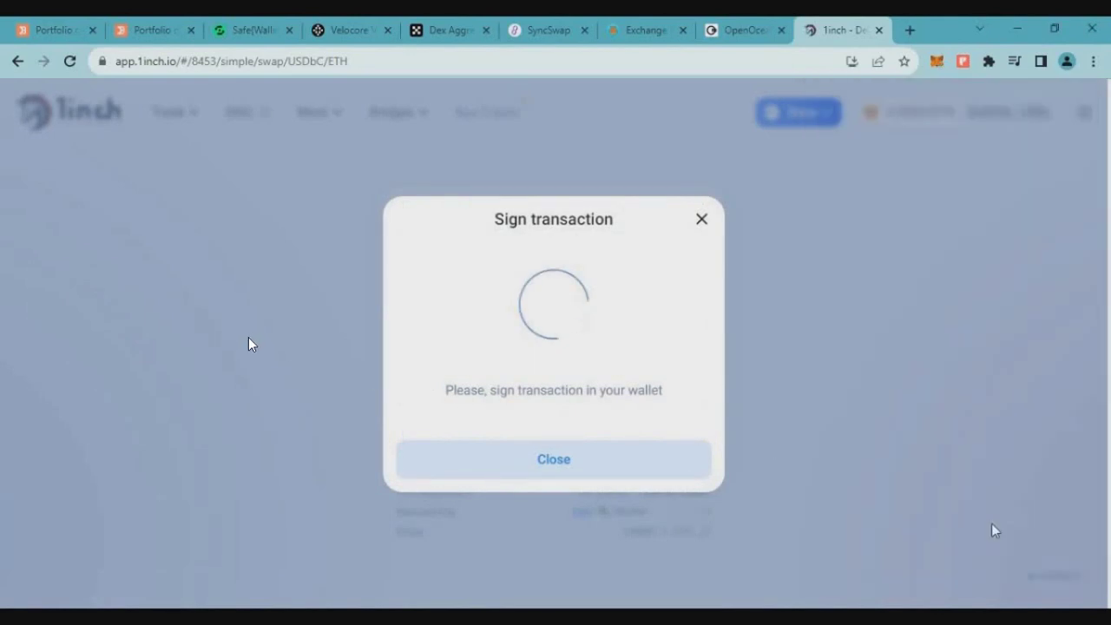
{"action": "left_click", "coordinate": [595, 493]}
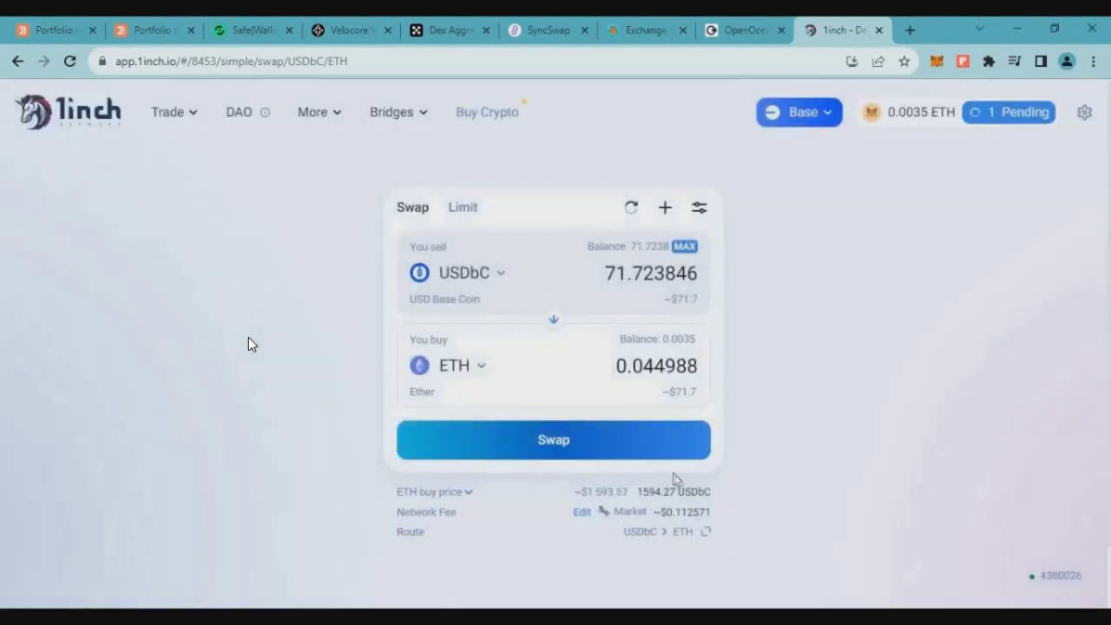
Swap 71.72 USDbC for 0.044 ETH and approve it in the wallet
{"action": "left_click", "coordinate": [571, 449]}
{"action": "left_click", "coordinate": [602, 579]}
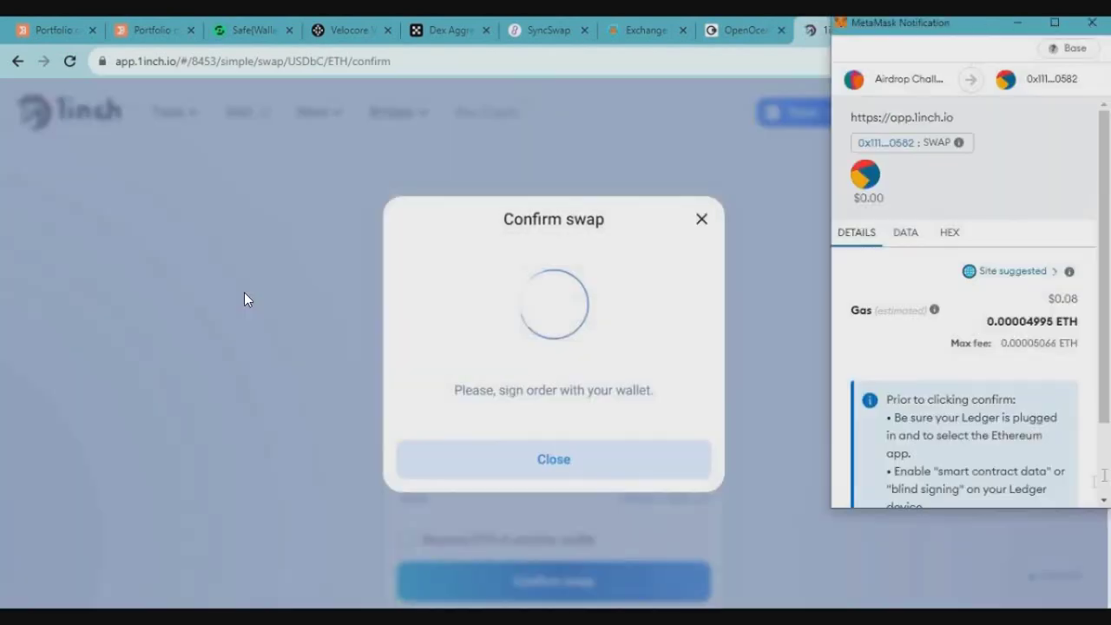
{"action": "scroll", "coordinate": [1051, 496], "scroll_direction": "down", "scroll_amount": 2}
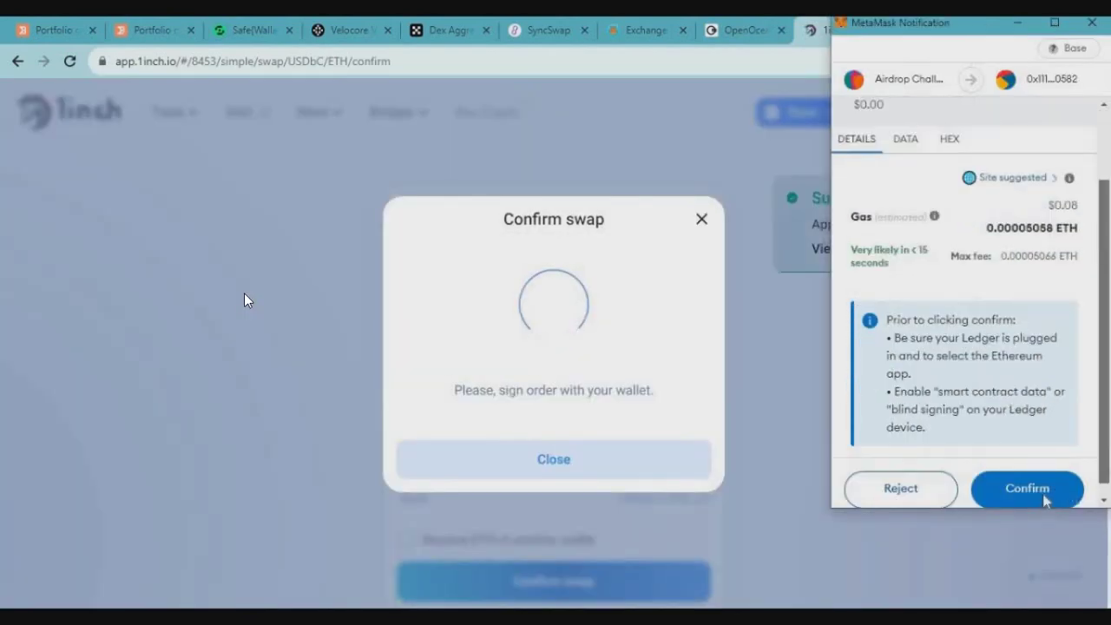
{"action": "left_click", "coordinate": [1045, 498]}
{"action": "left_click", "coordinate": [651, 495]}
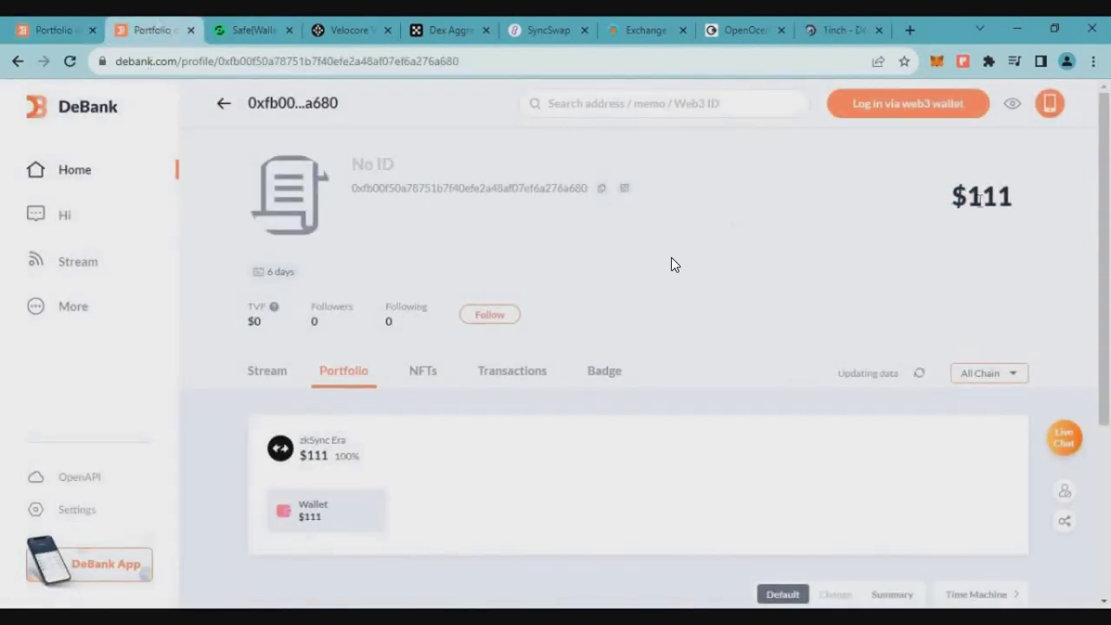
View the main wallet's $225 DeBank portfolio and scroll through its per-chain breakdown
{"action": "key", "text": "ctrl+shift+Tab"}
{"action": "scroll", "coordinate": [585, 250], "scroll_direction": "down", "scroll_amount": 2}
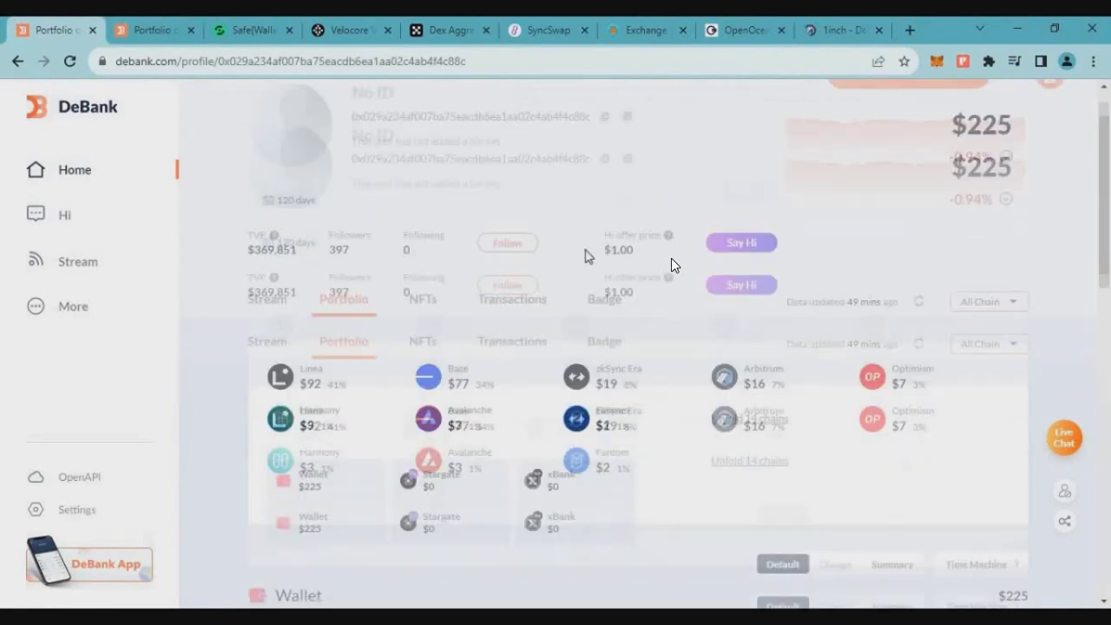